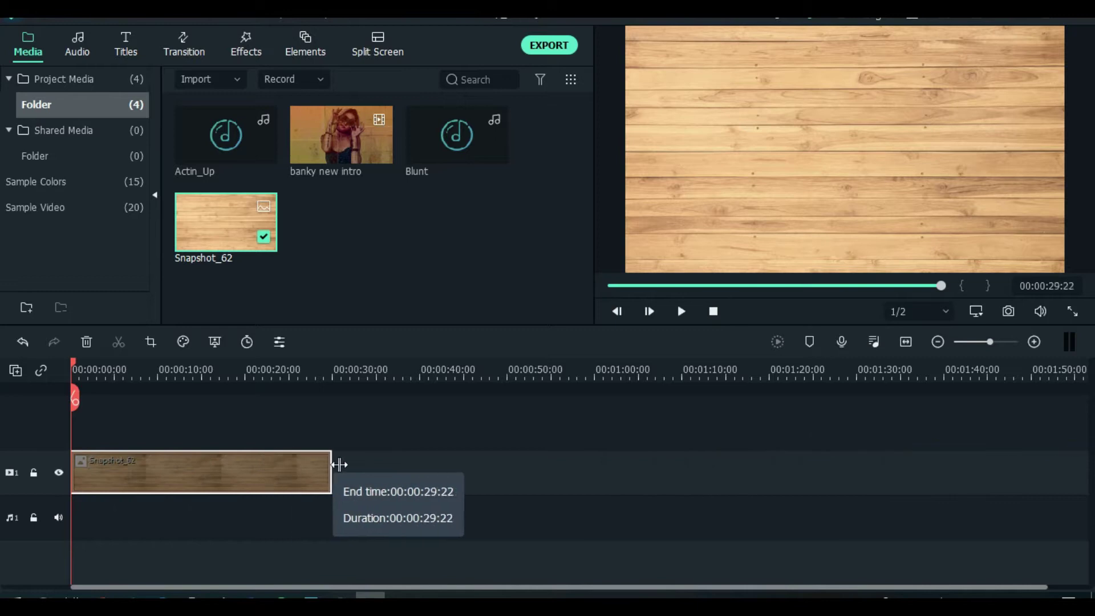
# Step: Add the Default Title on the track above the Snapshot_62 background, matching the background's length
pyautogui.click(135, 36)
pyautogui.moveTo(216, 141)
pyautogui.moveTo(195, 139); pyautogui.dragTo(341, 486)
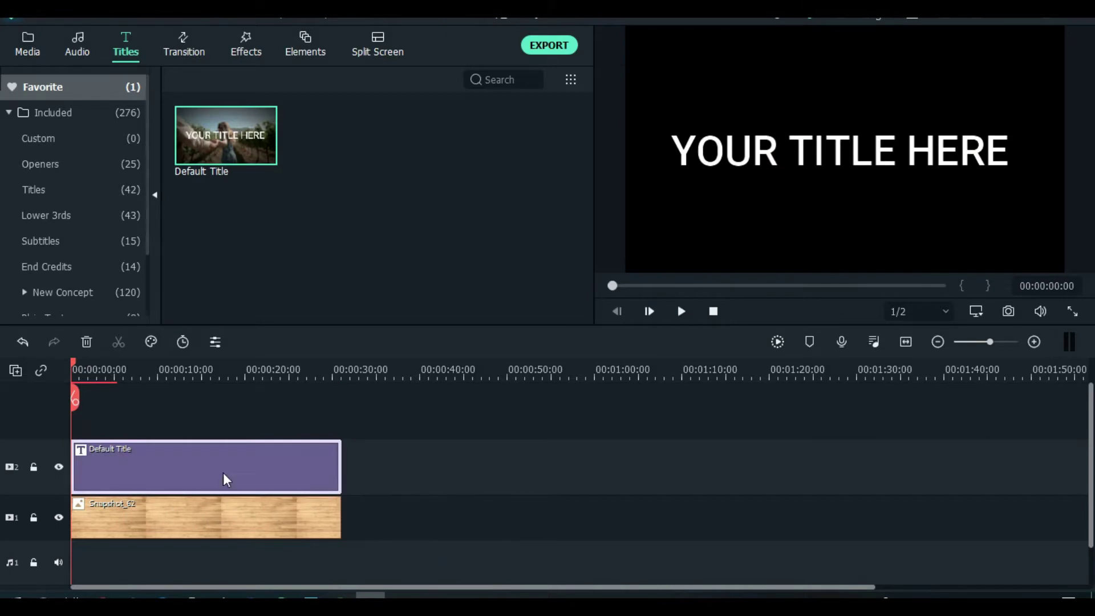
# Step: Replace the placeholder title text with the copied six-line quote running from "FRIENDSHIP ARE BORN IN A" to "LOVE AND SUPPORT"
pyautogui.doubleClick(241, 457)
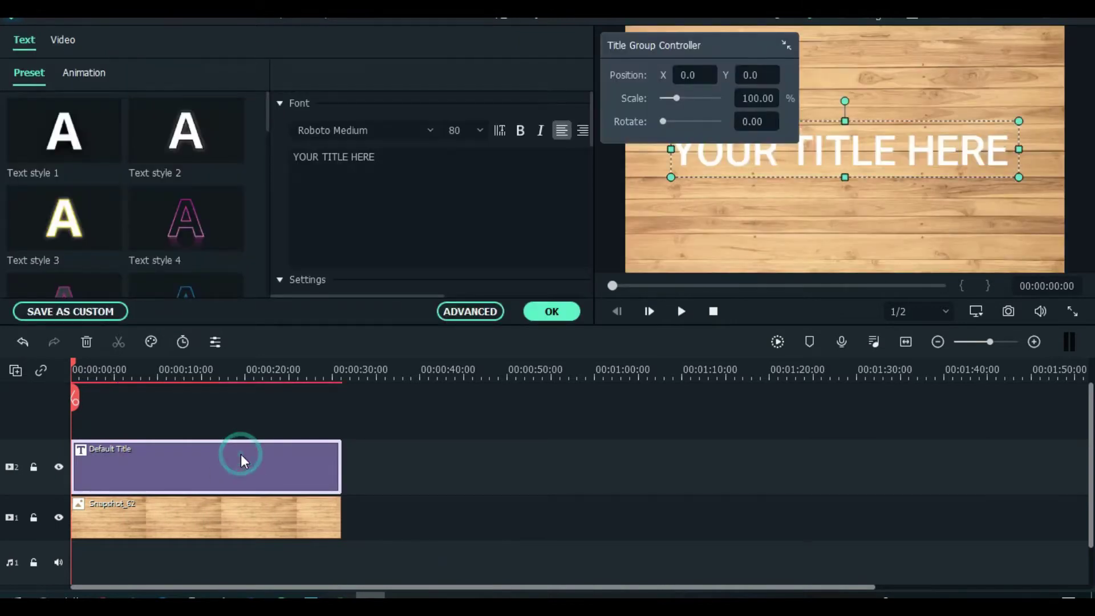
pyautogui.click(385, 157)
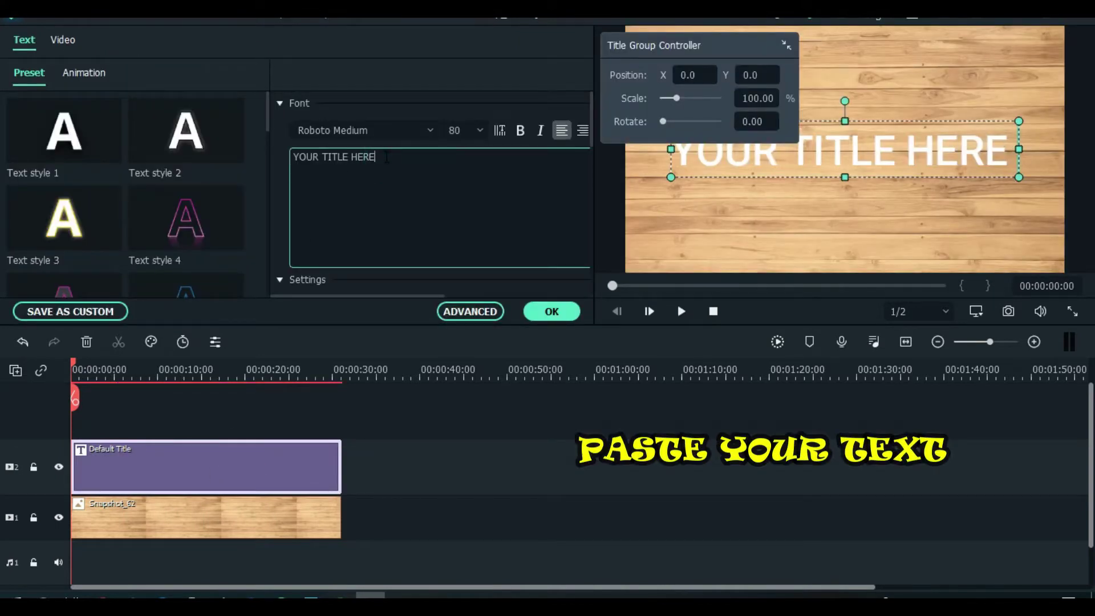
pyautogui.press('BackSpace')
pyautogui.press('BackSpace')
pyautogui.press('BackSpace')
pyautogui.press('BackSpace')
pyautogui.press('BackSpace')
pyautogui.press('BackSpace')
pyautogui.press('BackSpace')
pyautogui.press('BackSpace')
pyautogui.press('BackSpace')
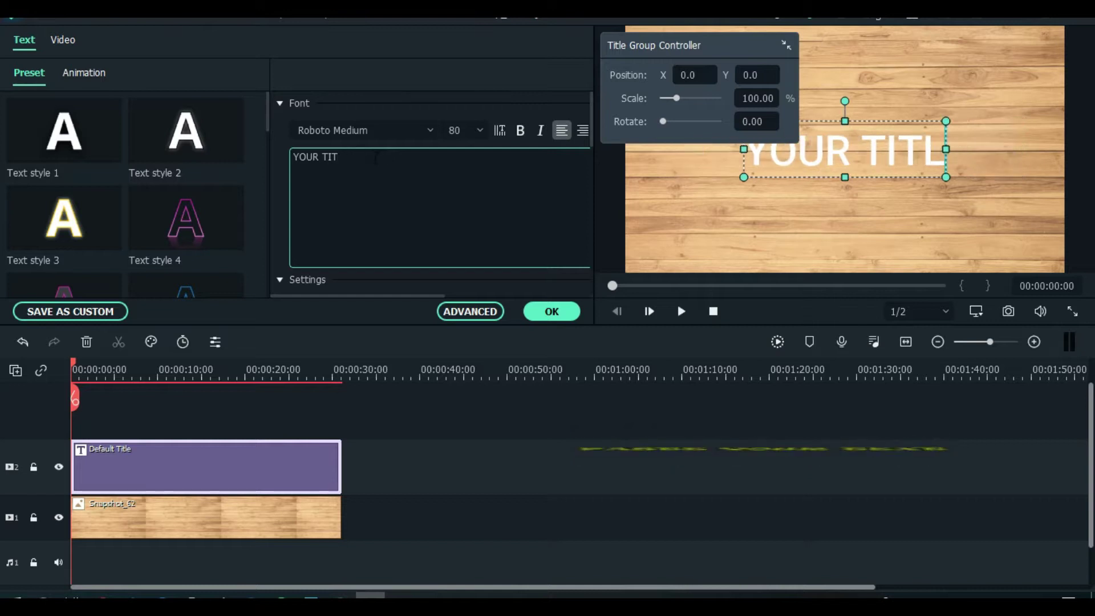
pyautogui.press('BackSpace')
pyautogui.press('BackSpace')
pyautogui.press('BackSpace')
pyautogui.press('BackSpace')
pyautogui.press('BackSpace')
pyautogui.press('BackSpace')
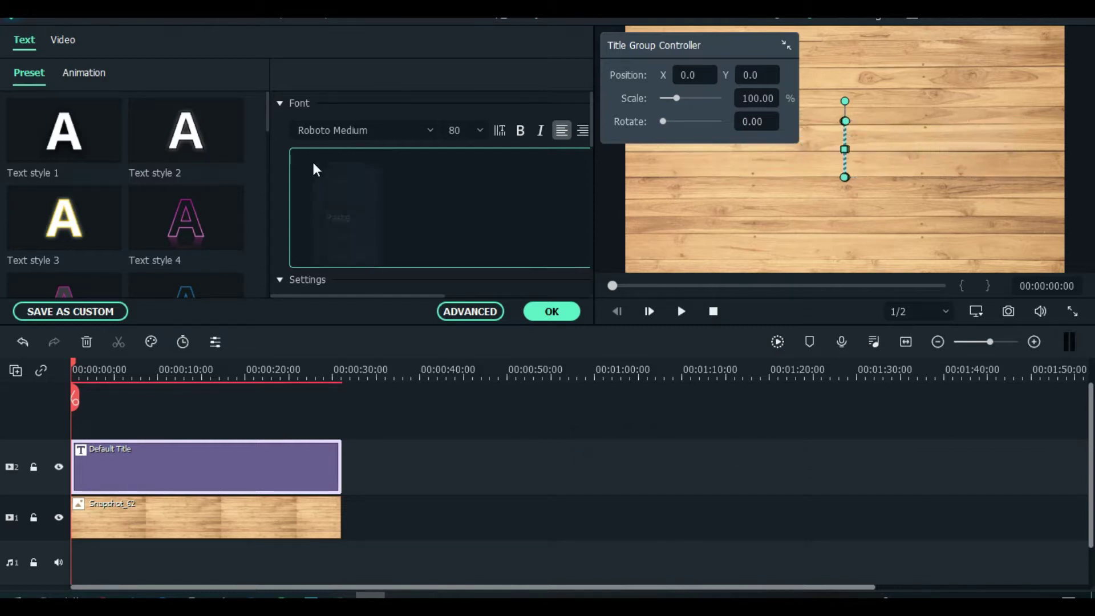
pyautogui.click(339, 218)
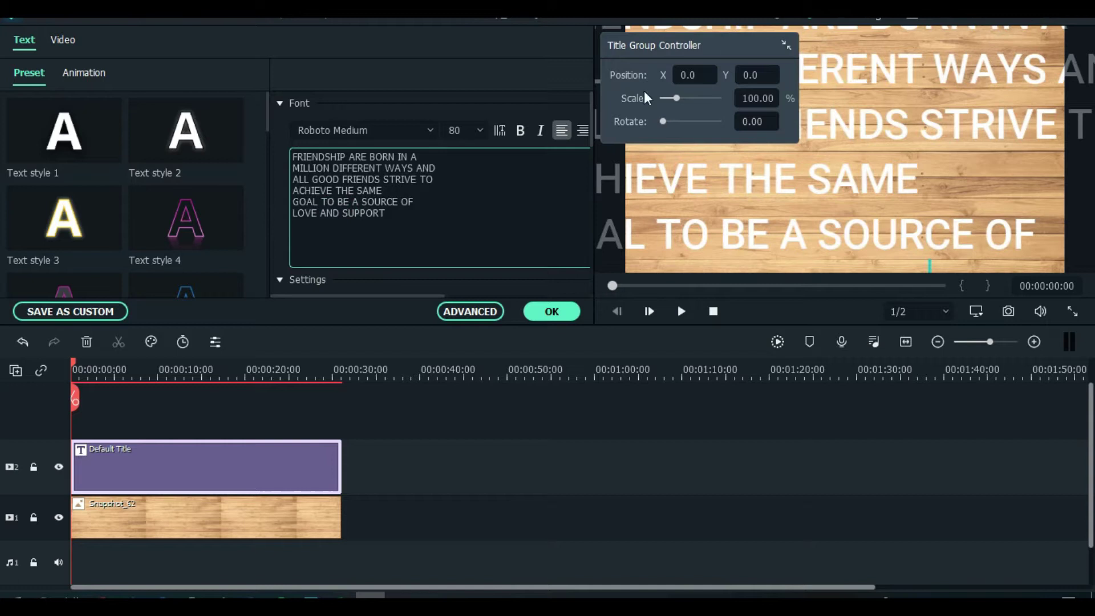
# Step: Centre-align the quote and set its font size to 60 in the advanced text editor
pyautogui.moveTo(682, 53); pyautogui.dragTo(99, 48)
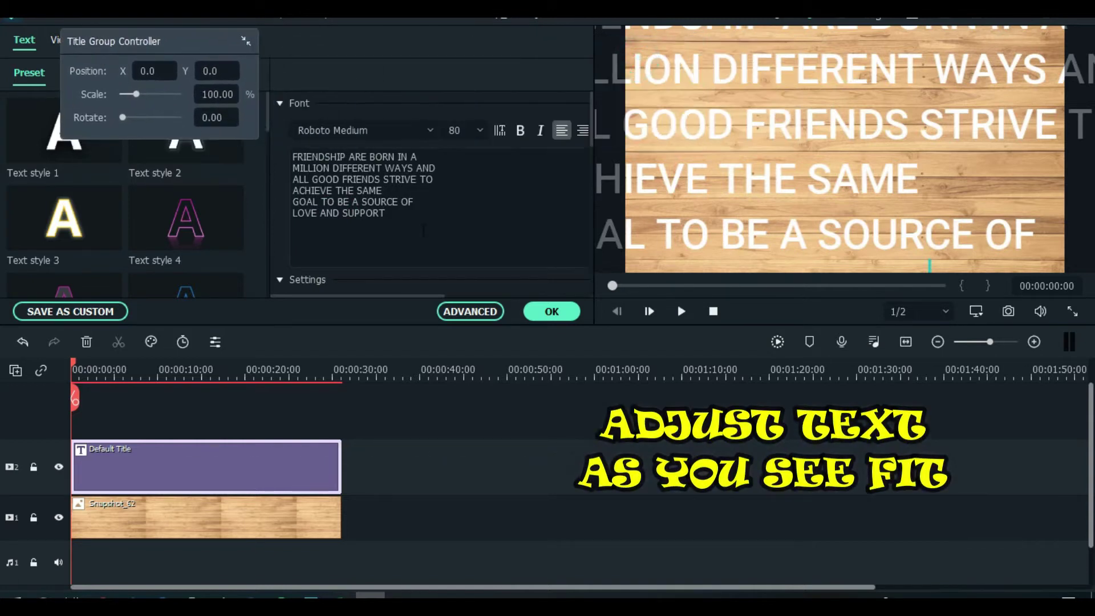
pyautogui.click(464, 312)
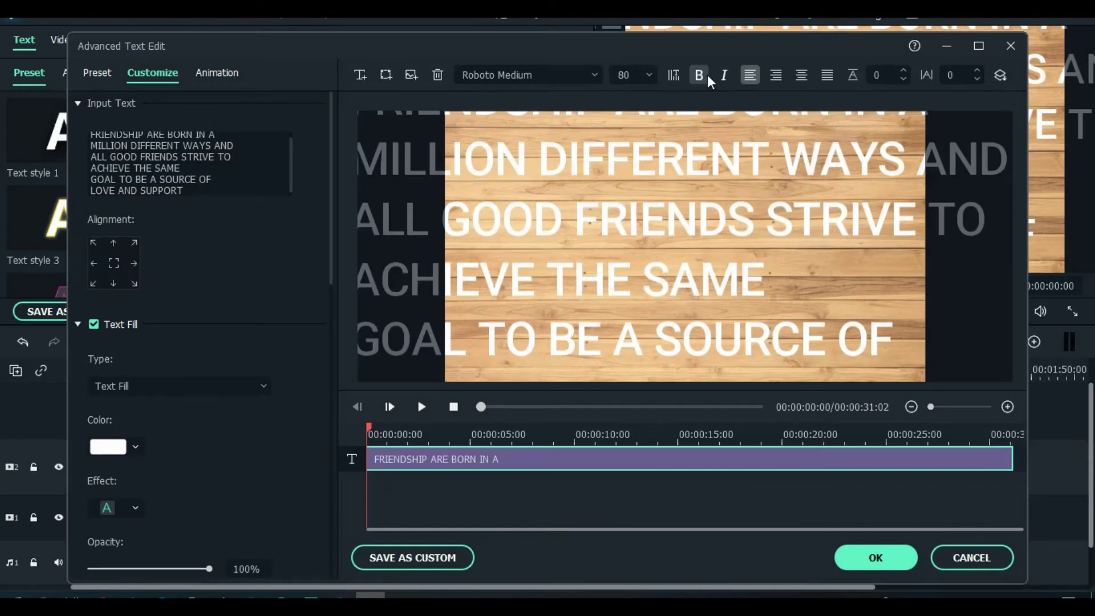
pyautogui.click(805, 76)
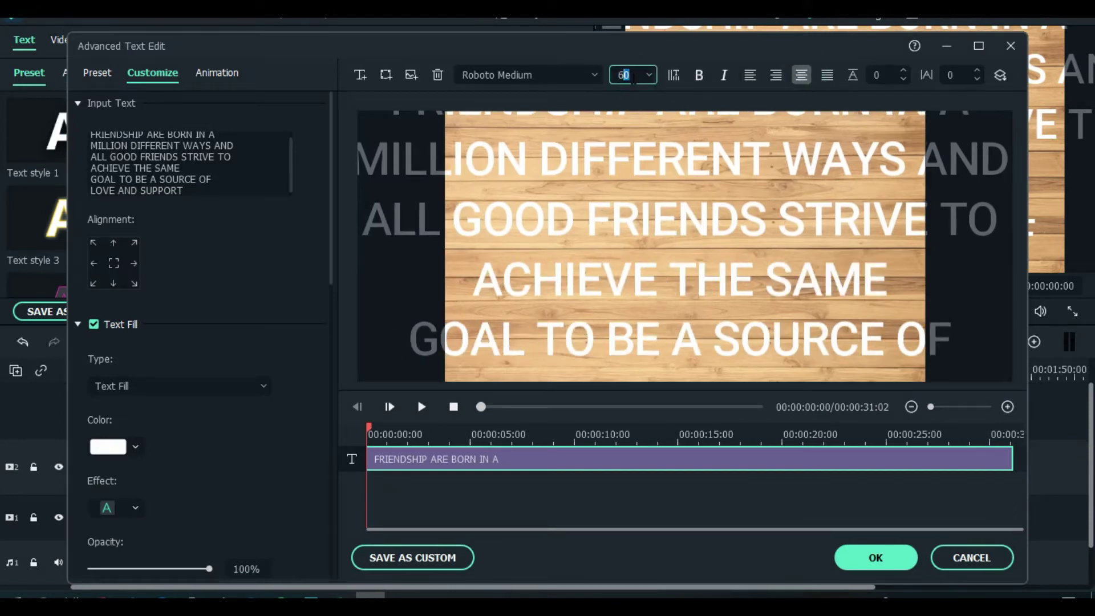
pyautogui.click(632, 77)
pyautogui.write('60')
pyautogui.press('Return')
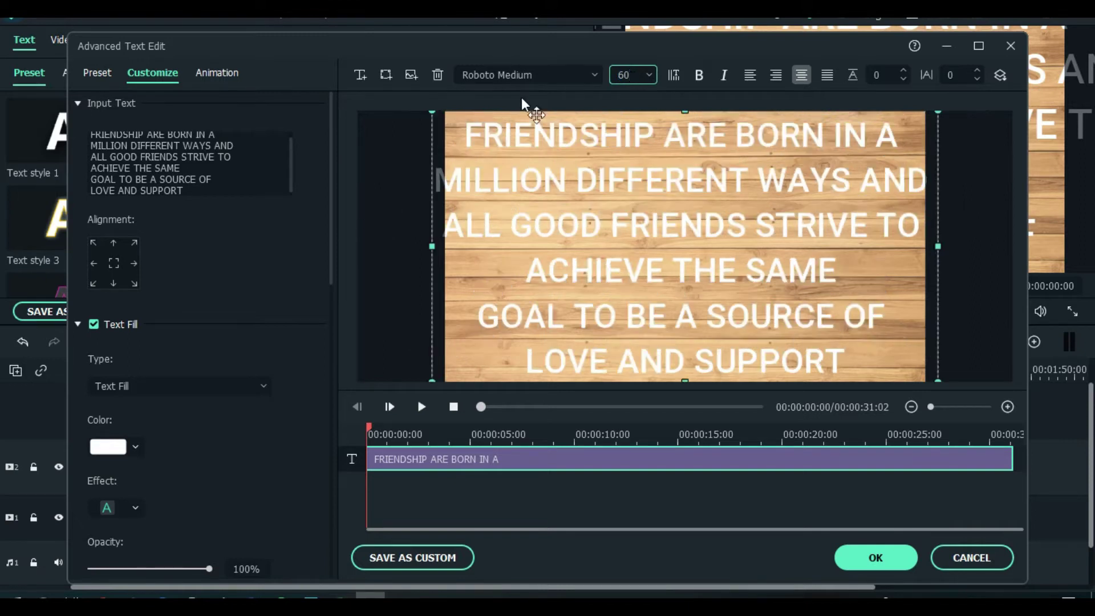
# Step: Shrink the quote's text box to fit the frame and change its font to Ravie
pyautogui.moveTo(952, 121)
pyautogui.mouseDown()
pyautogui.moveTo(925, 118)
pyautogui.moveTo(933, 112)
pyautogui.mouseUp()
pyautogui.click(549, 74)
pyautogui.write('rav')
pyautogui.press('Return')
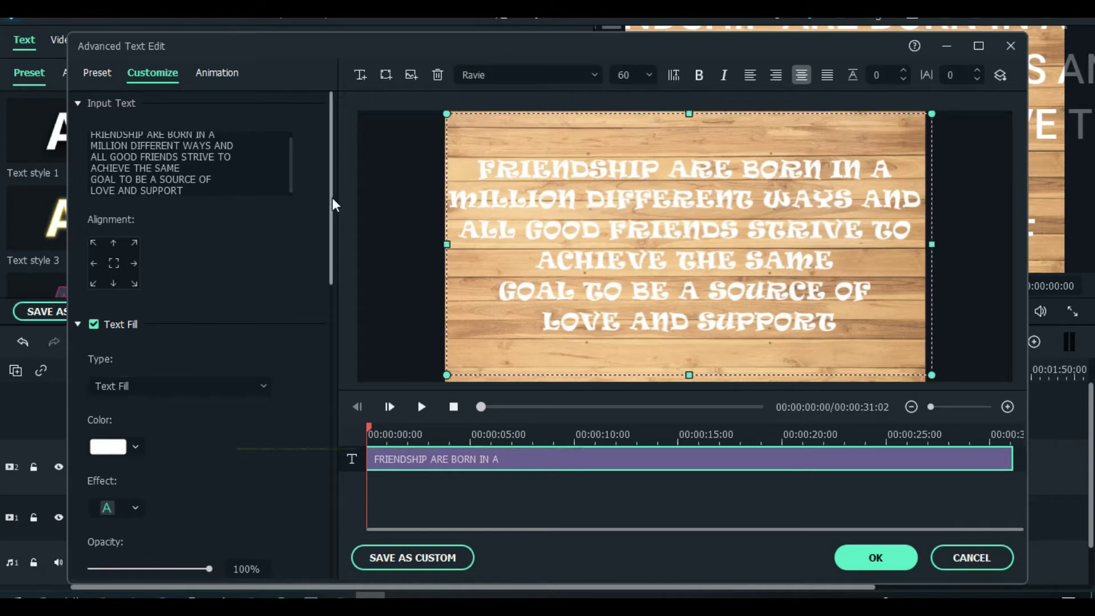
# Step: Lower the quote's text fill opacity to 51% and apply the title changes
pyautogui.moveTo(333, 209); pyautogui.dragTo(340, 340)
pyautogui.moveTo(211, 299); pyautogui.dragTo(155, 309)
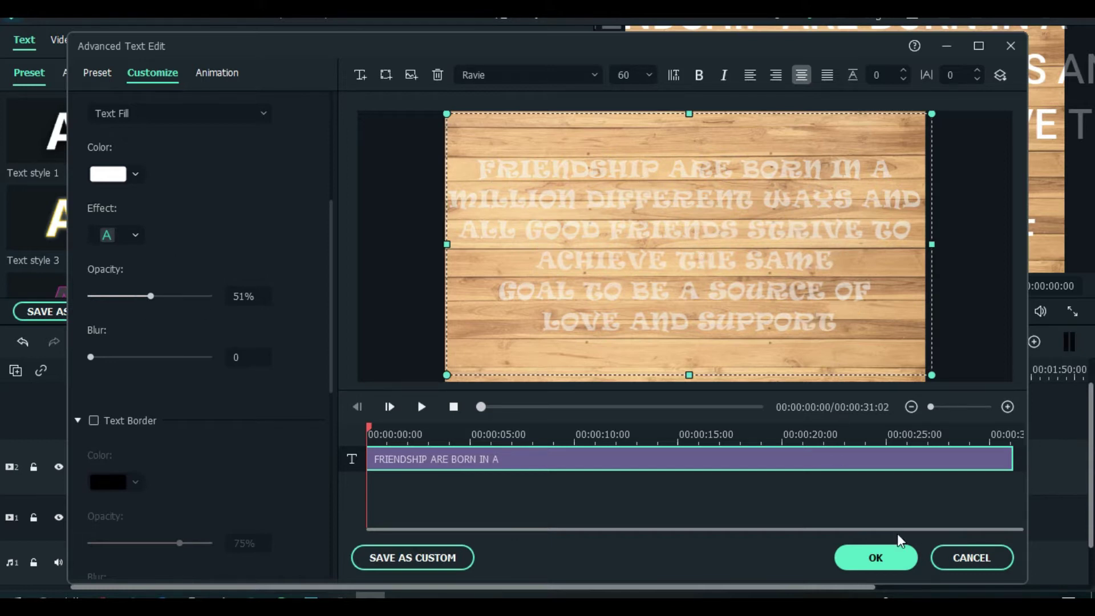
pyautogui.click(879, 557)
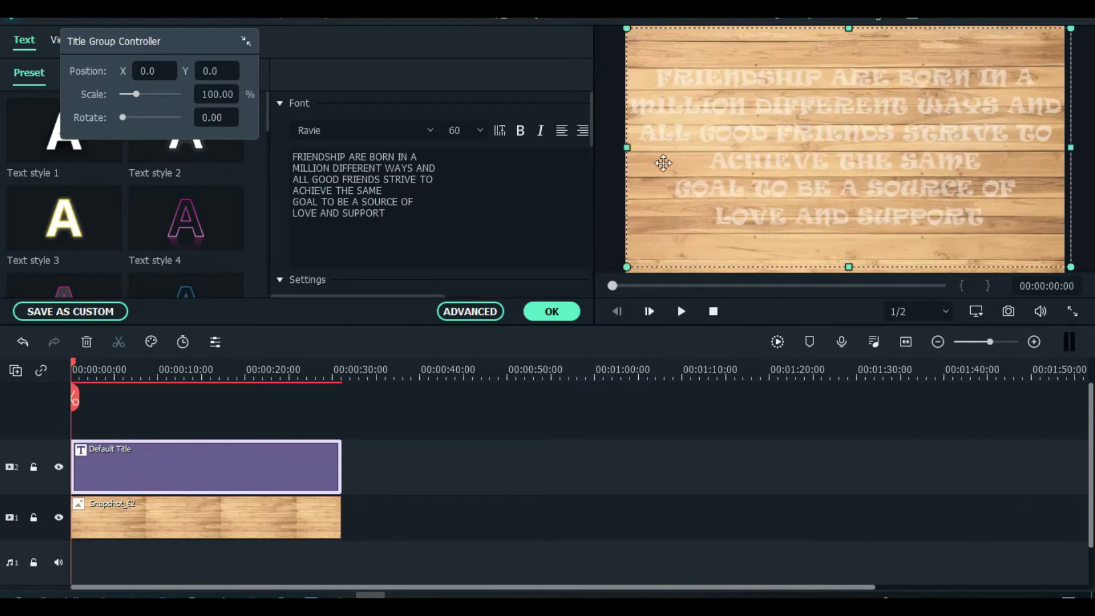
pyautogui.click(550, 312)
# Step: Duplicate the quote title and place the copy on the track directly above the original, starting at 00:00:00:00
pyautogui.rightClick(218, 450)
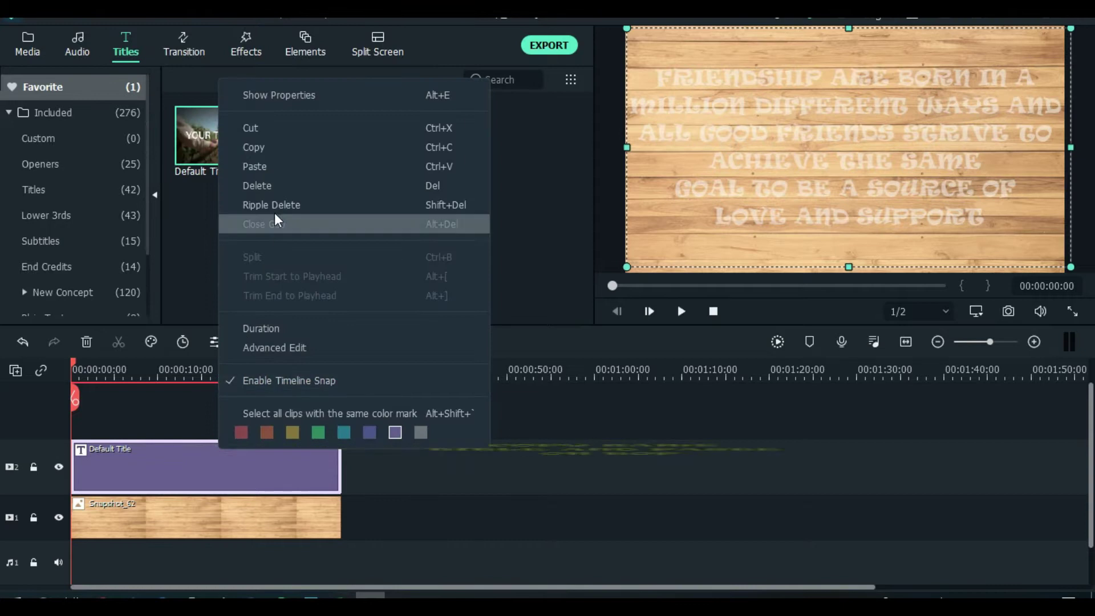
pyautogui.click(263, 148)
pyautogui.moveTo(74, 365); pyautogui.dragTo(354, 376)
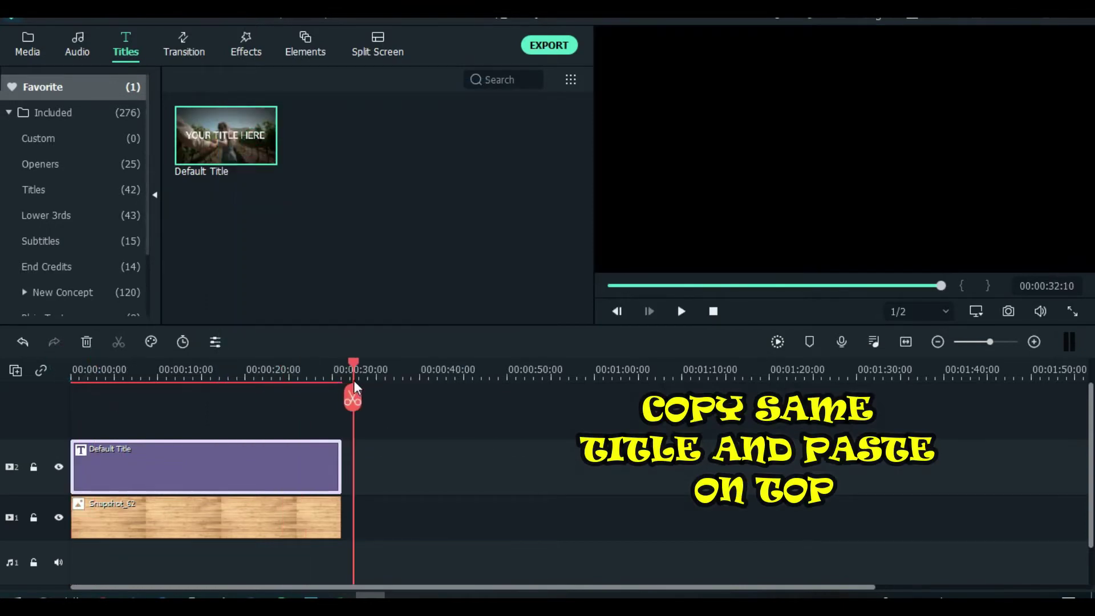
pyautogui.rightClick(393, 465)
pyautogui.click(501, 173)
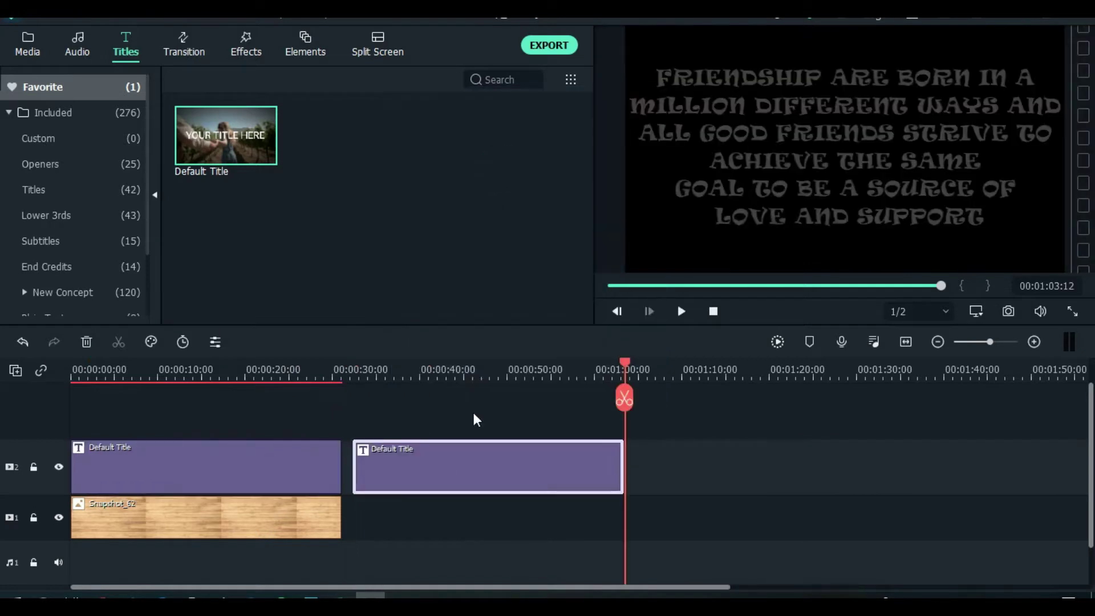
pyautogui.moveTo(446, 467); pyautogui.dragTo(158, 426)
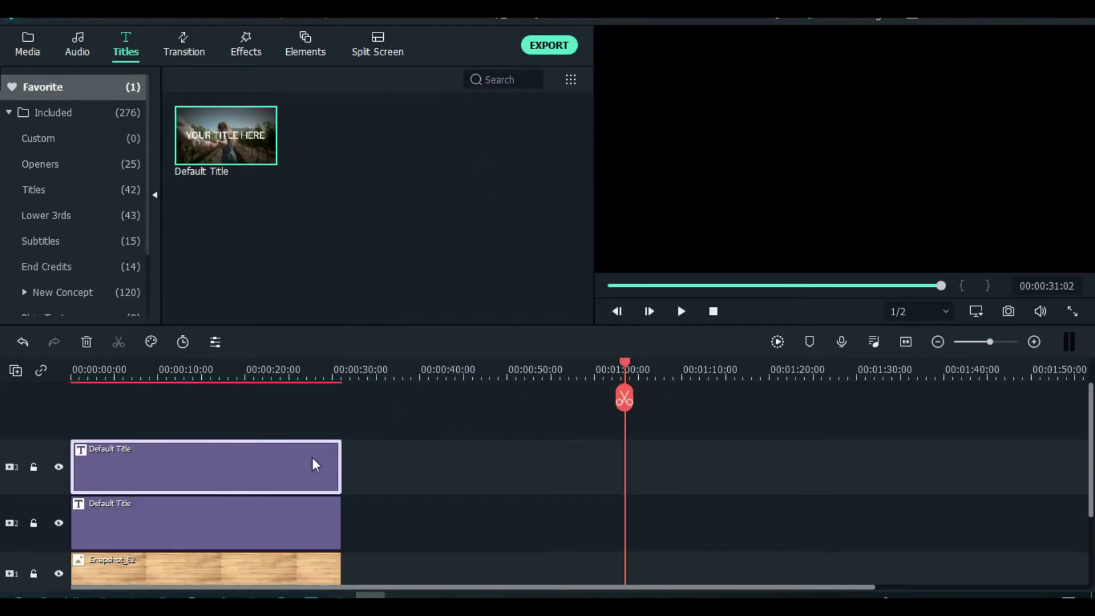
# Step: Apply the Text style 2 preset to the upper title copy in the advanced text editor
pyautogui.scroll(-1, 1090, 422)
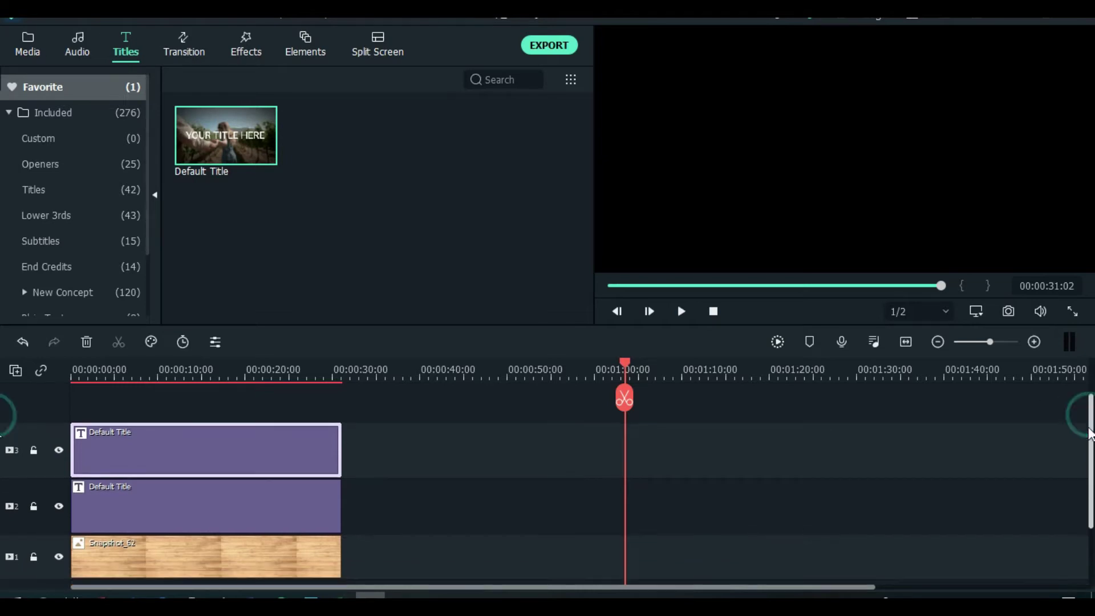
pyautogui.doubleClick(256, 425)
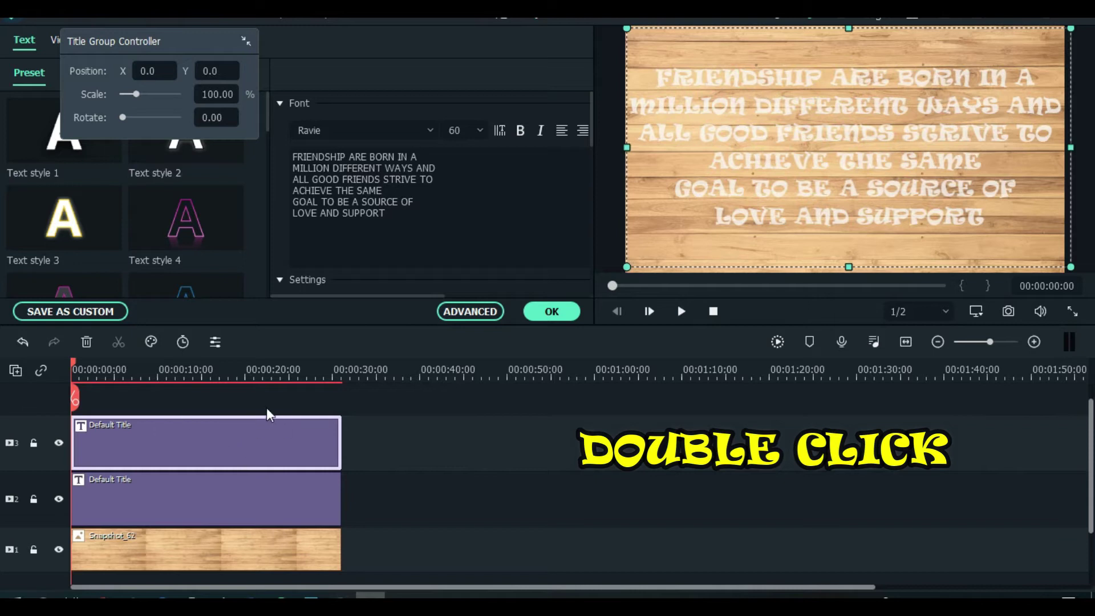
pyautogui.click(450, 315)
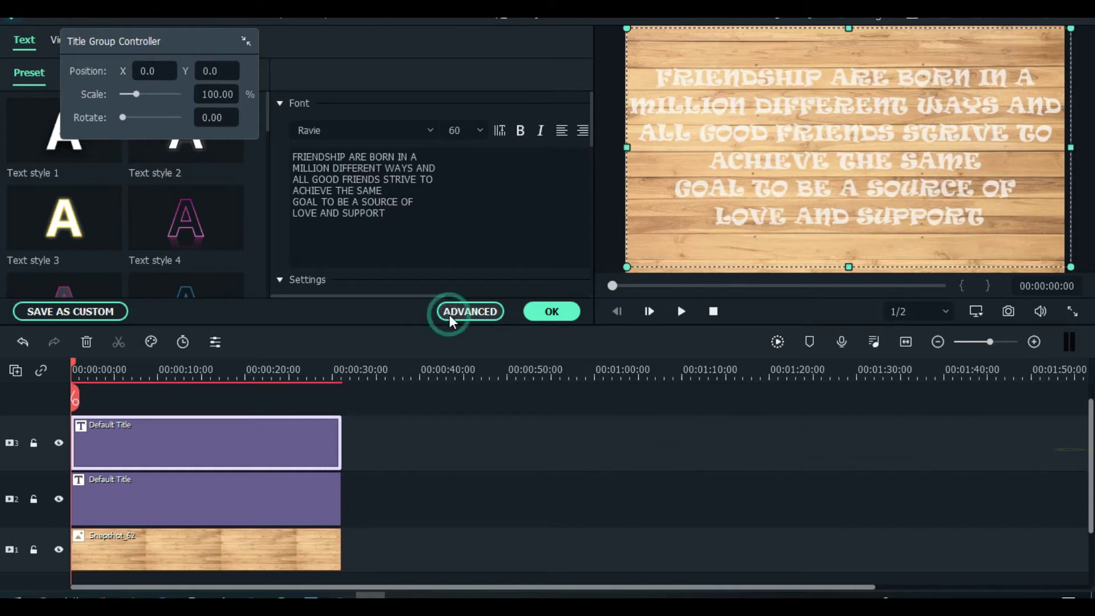
pyautogui.click(93, 72)
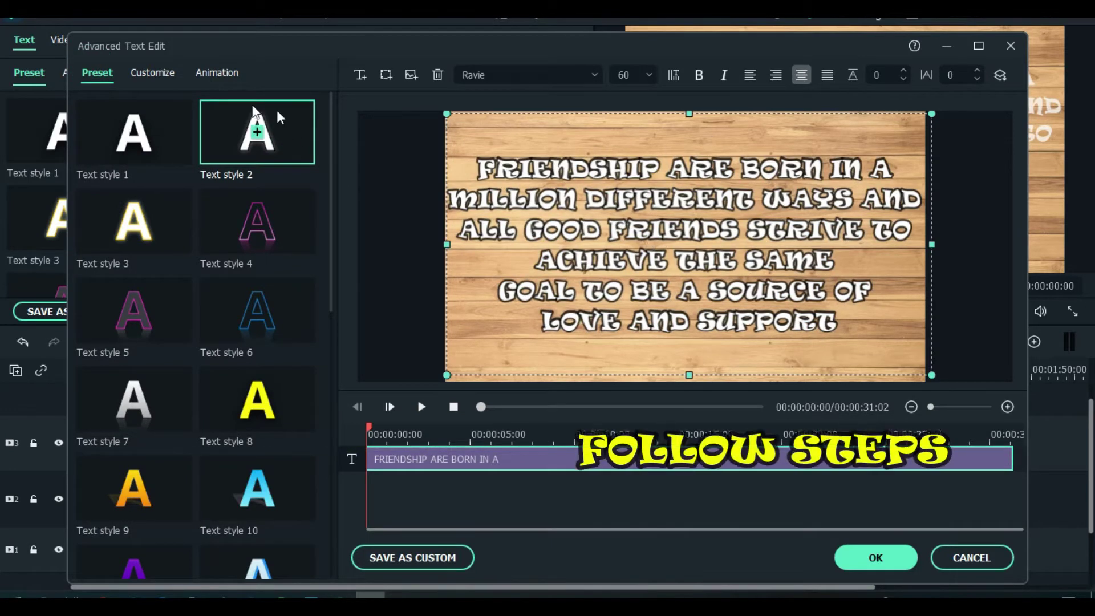
# Step: Change the upper title's text fill colour to the bright yellow basic colour
pyautogui.click(171, 75)
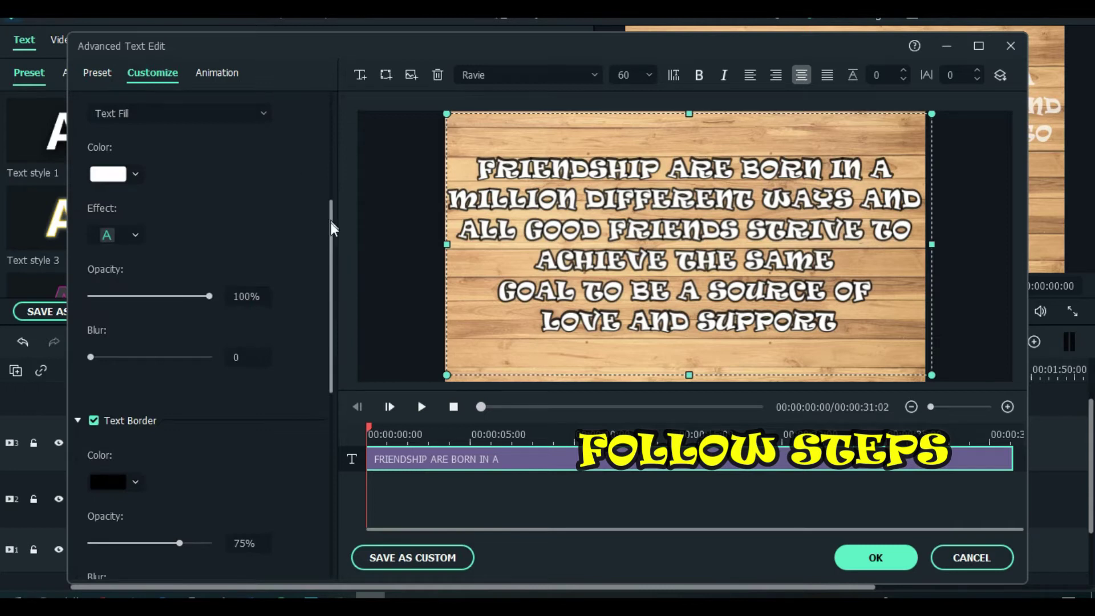
pyautogui.moveTo(335, 215); pyautogui.dragTo(340, 135)
pyautogui.click(137, 411)
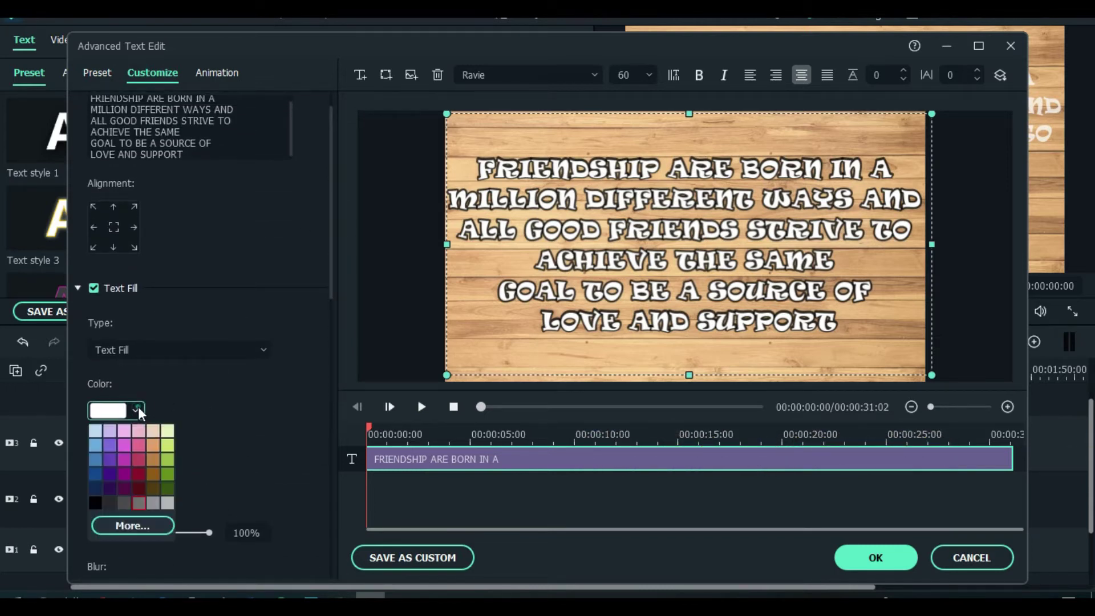
pyautogui.click(136, 528)
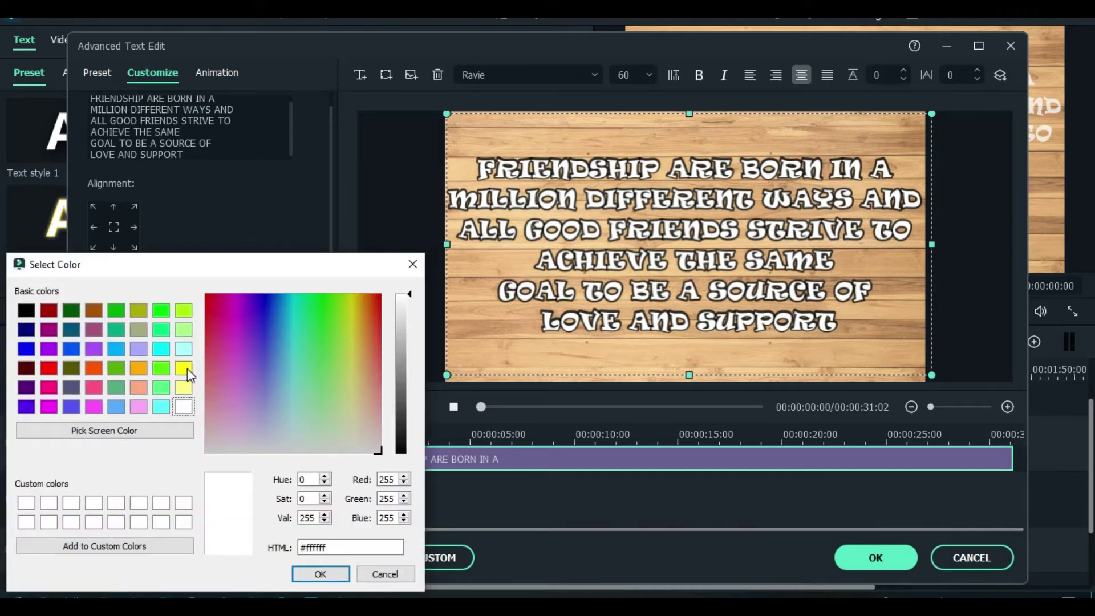
pyautogui.click(184, 368)
pyautogui.click(309, 575)
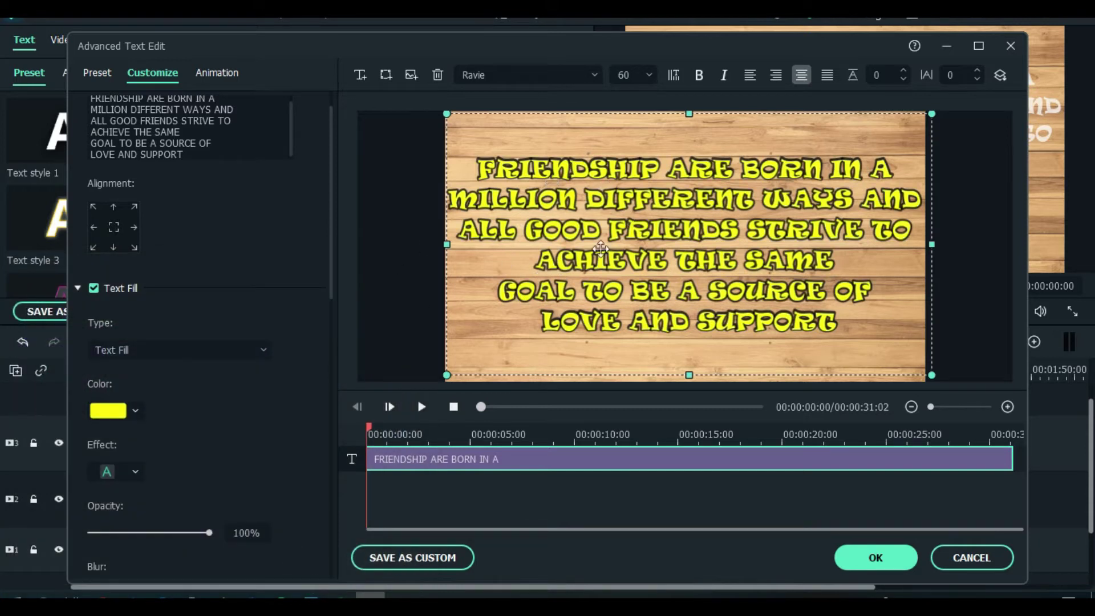
# Step: Apply the Type Writer animation to the upper title and extend its intro to about 22 seconds
pyautogui.click(212, 75)
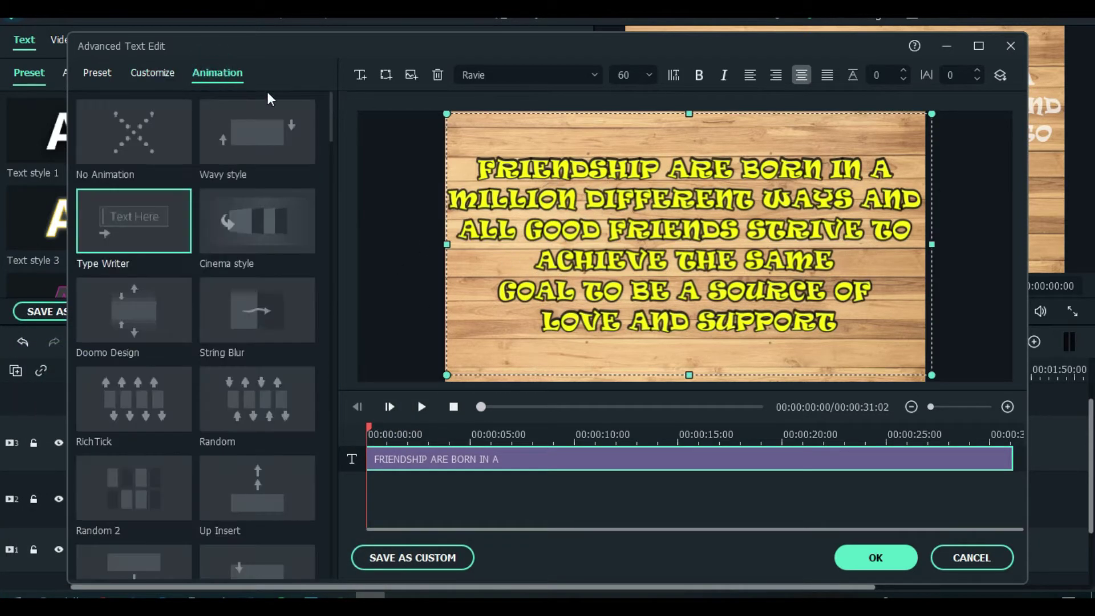
pyautogui.click(142, 230)
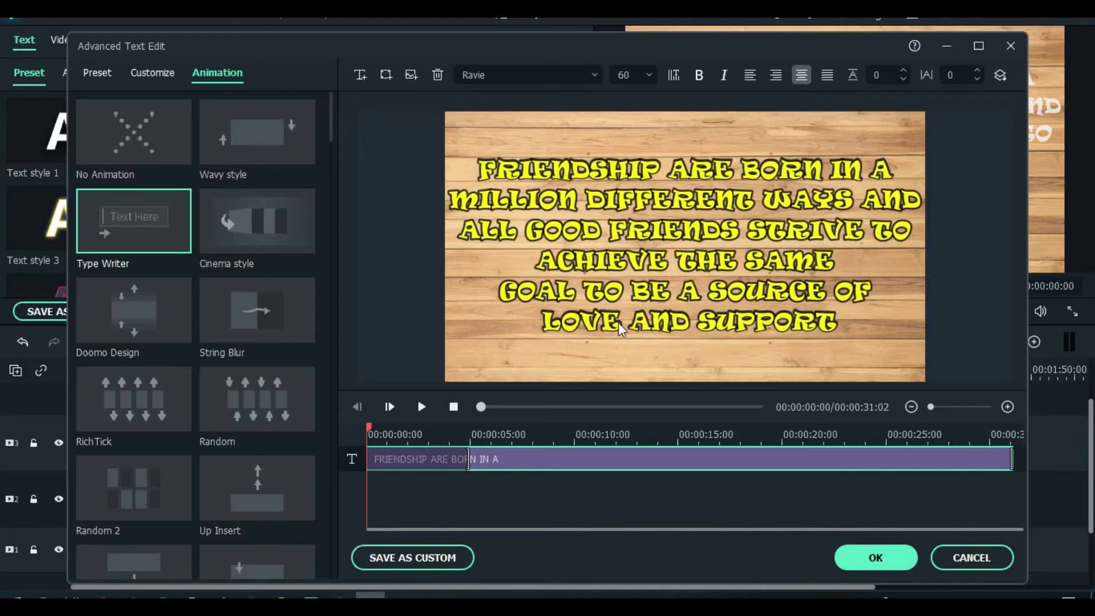
pyautogui.moveTo(466, 460); pyautogui.dragTo(368, 463)
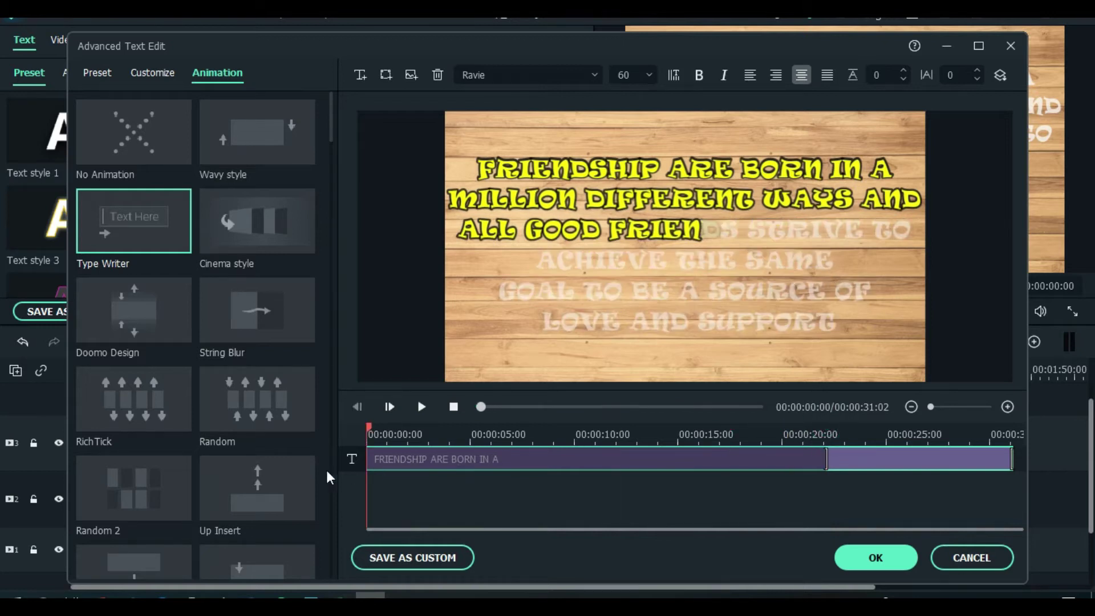
# Step: Preview the typewriter animation, accept the advanced text edits, and play the result from the main timeline
pyautogui.click(421, 407)
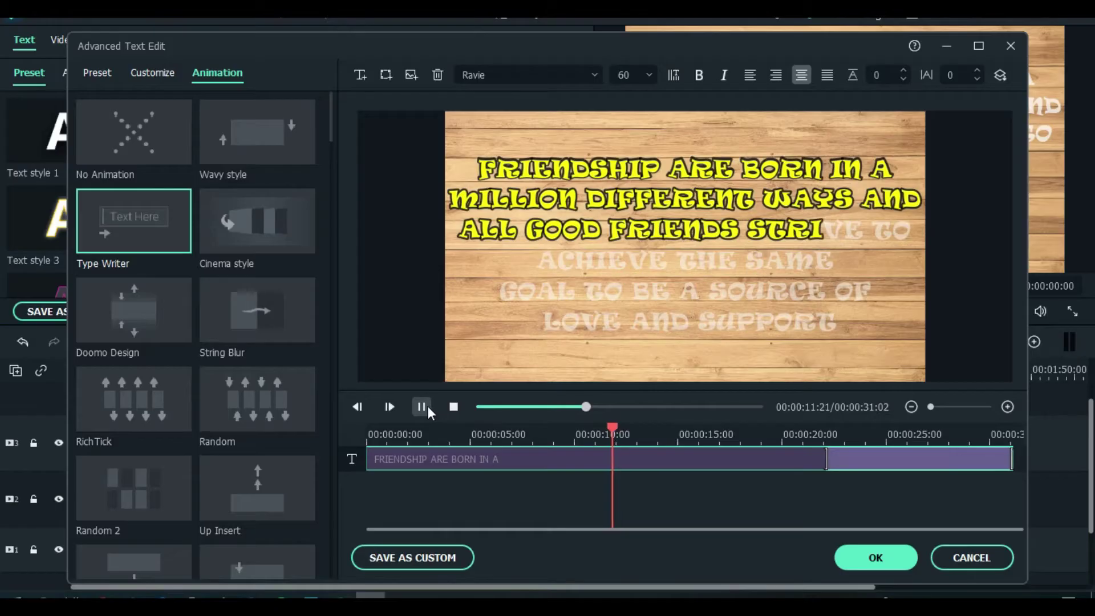
pyautogui.click(422, 406)
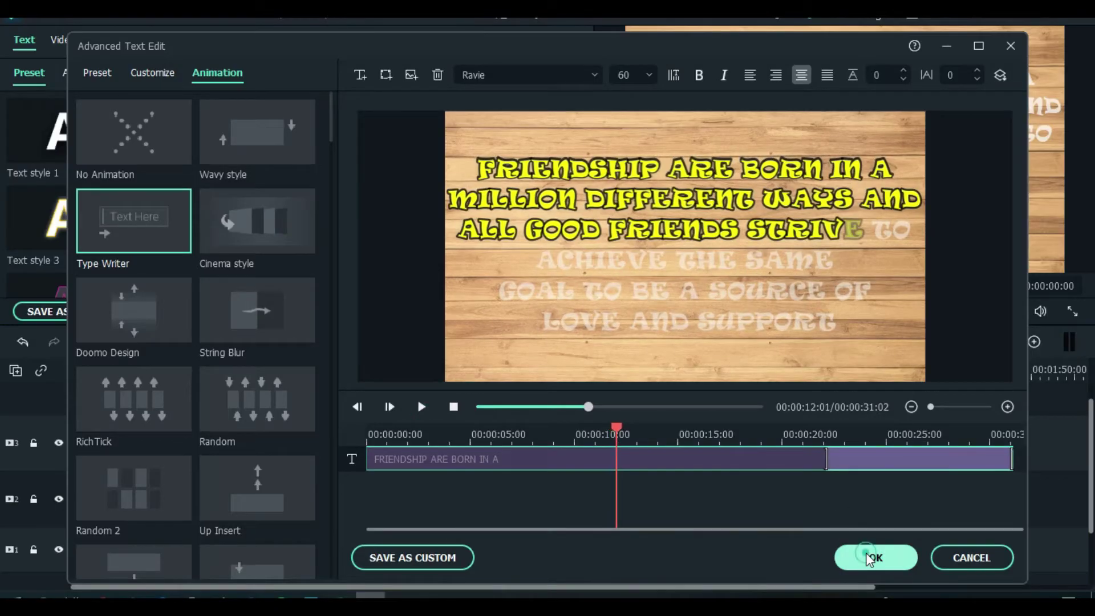
pyautogui.click(871, 558)
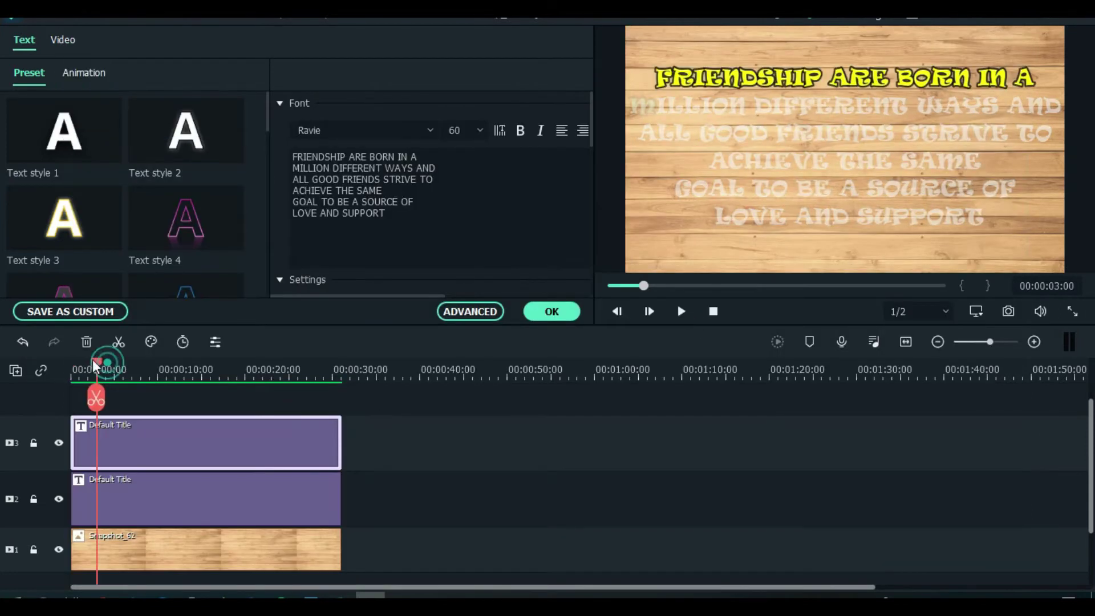
pyautogui.click(677, 316)
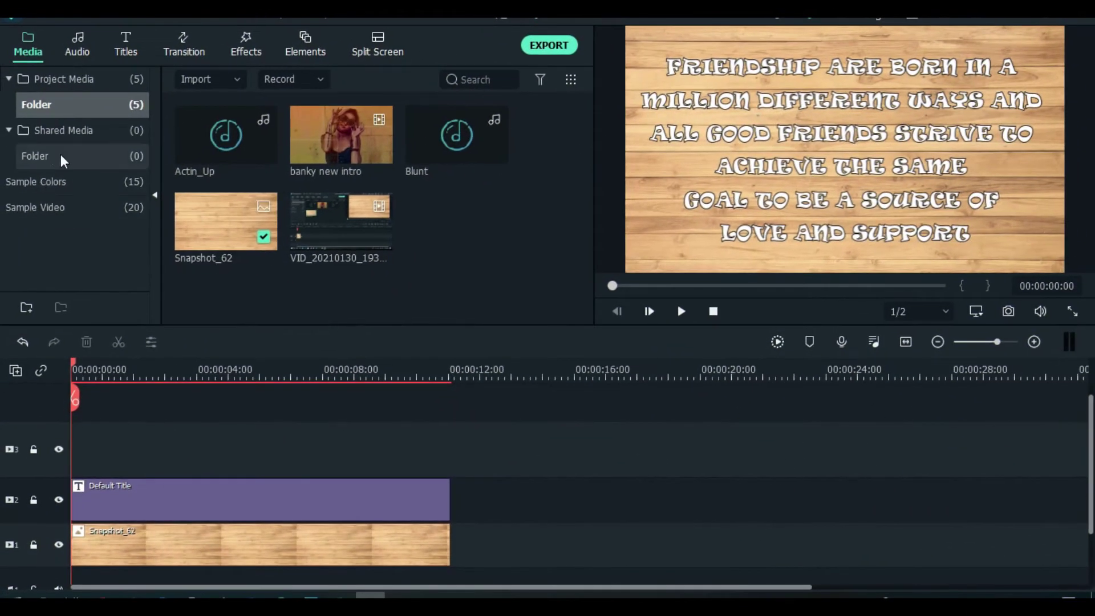
# Step: Place the Green sample colour on the track above the title, aligned to the start of the timeline
pyautogui.click(61, 185)
pyautogui.click(429, 227)
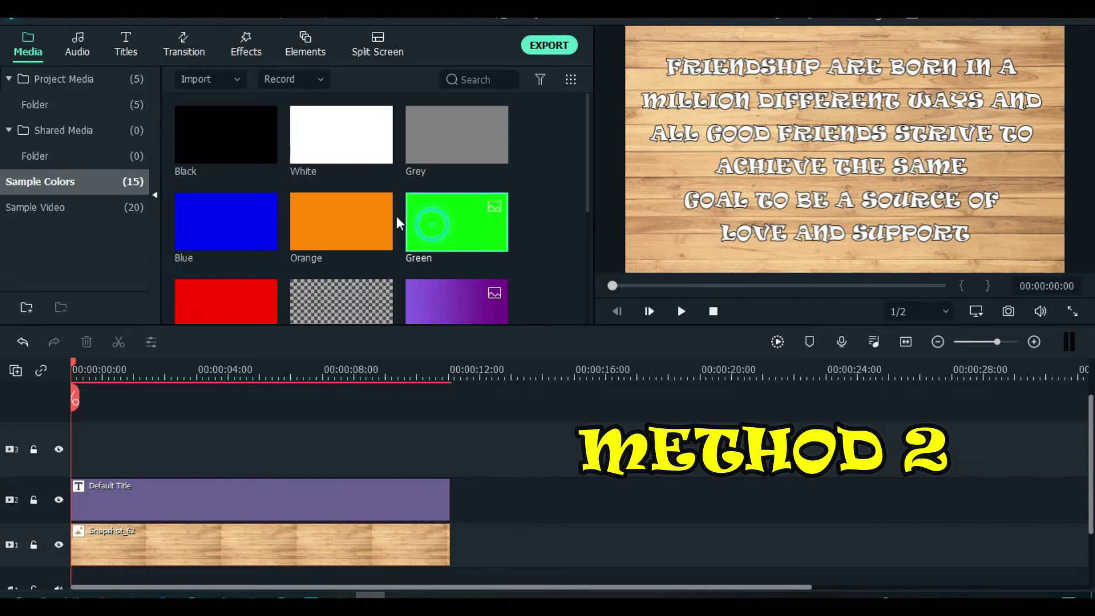
pyautogui.moveTo(409, 225); pyautogui.dragTo(288, 444)
pyautogui.moveTo(363, 446); pyautogui.dragTo(171, 446)
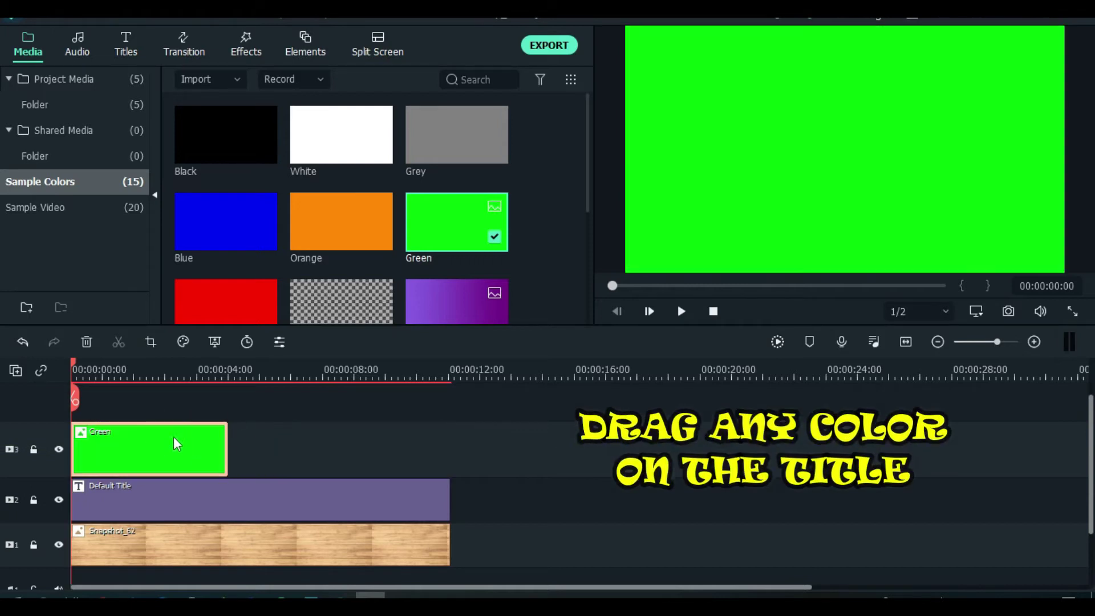
# Step: Reduce the Green clip's compositing opacity to about 50%
pyautogui.doubleClick(173, 439)
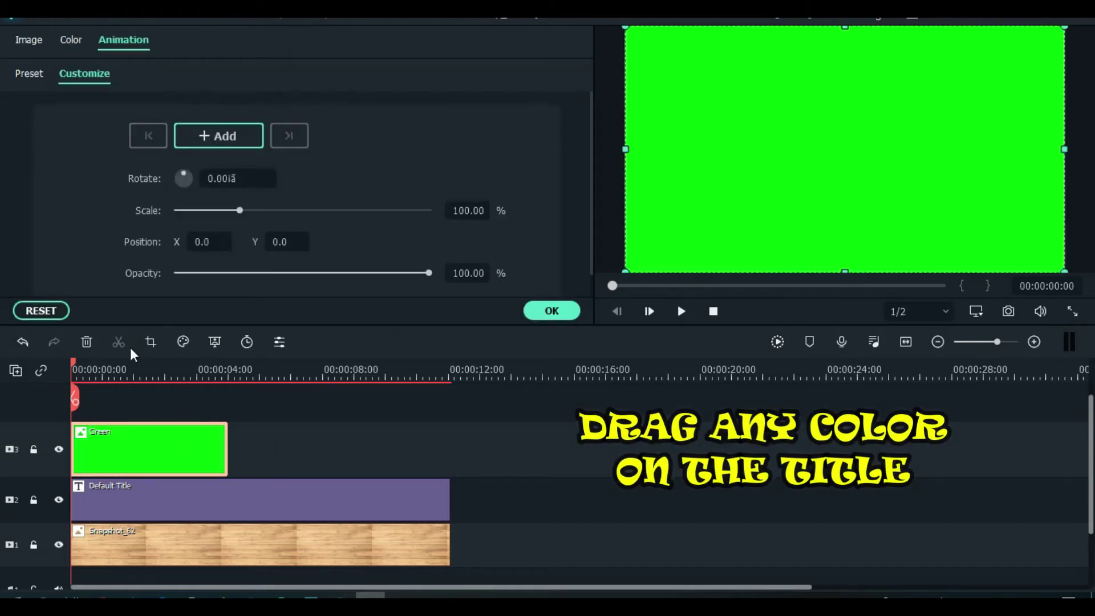
pyautogui.click(23, 42)
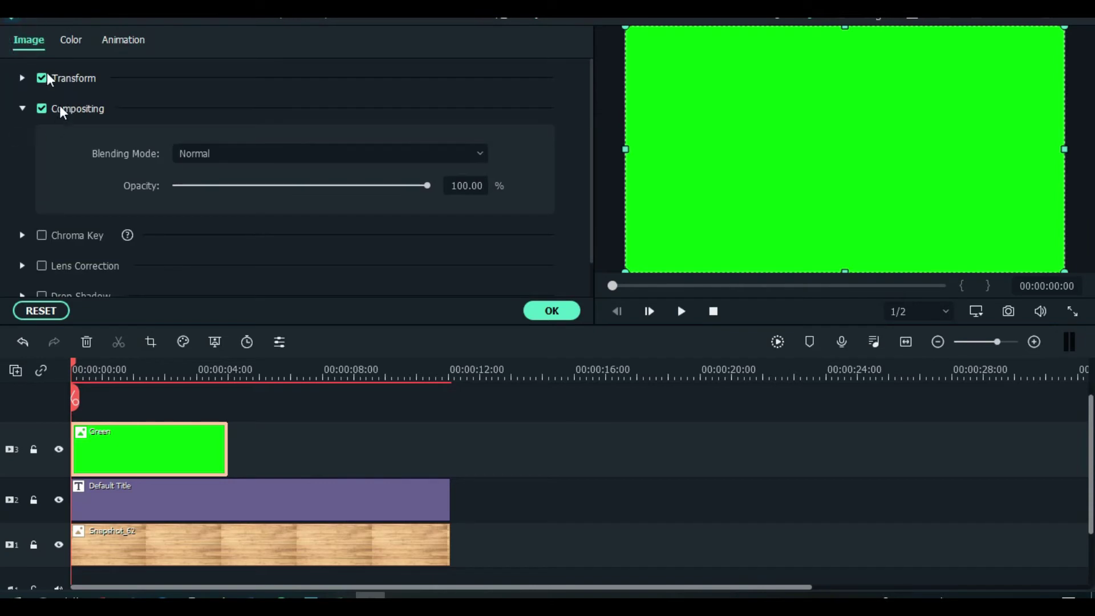
pyautogui.moveTo(429, 186); pyautogui.dragTo(301, 184)
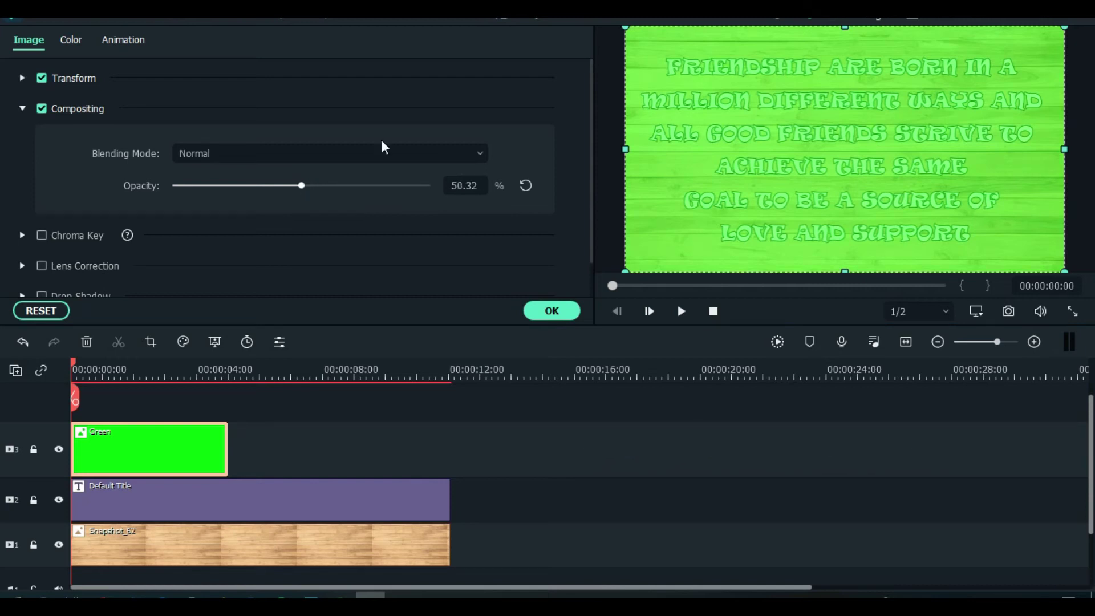
# Step: Resize the green overlay into a band covering only the line "ALL GOOD FRIENDS STRIVE TO" and copy the clip
pyautogui.moveTo(846, 268); pyautogui.dragTo(843, 150)
pyautogui.moveTo(844, 38); pyautogui.dragTo(834, 122)
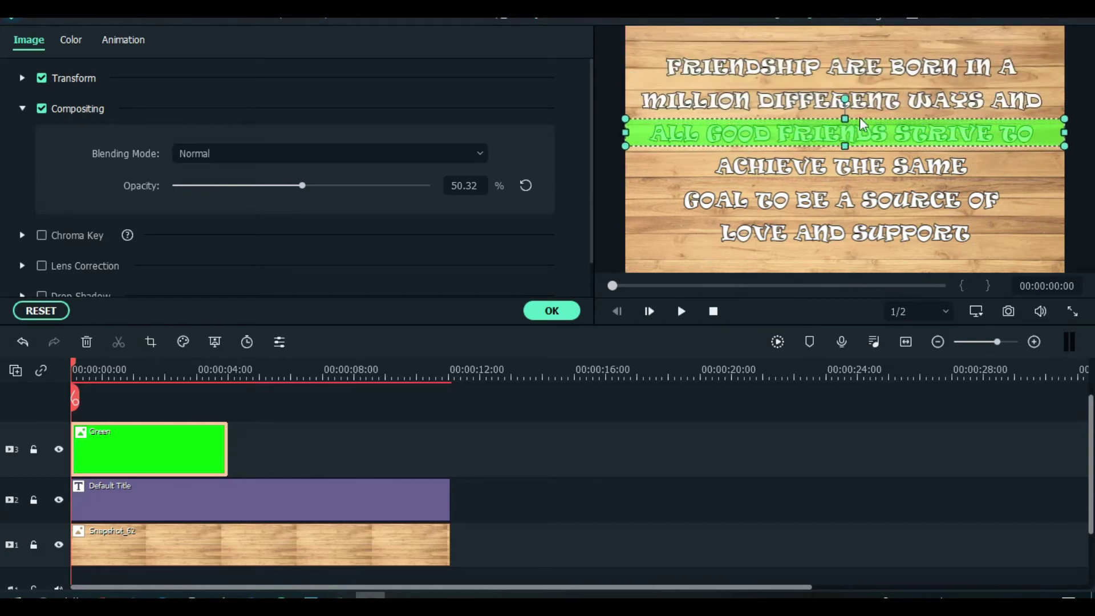
pyautogui.moveTo(1042, 134); pyautogui.dragTo(1032, 134)
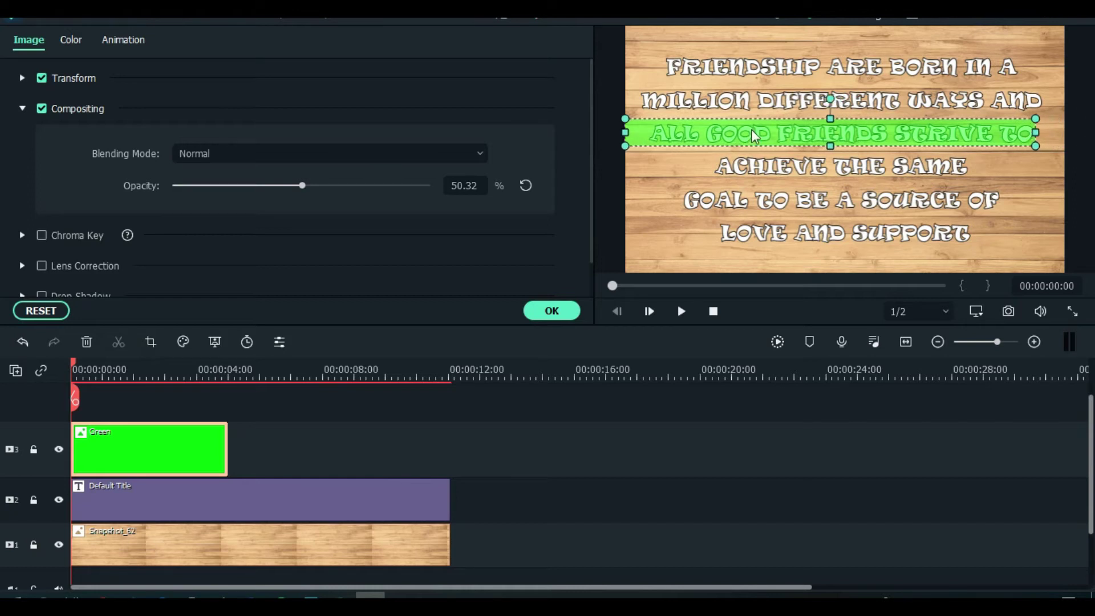
pyautogui.moveTo(626, 133); pyautogui.dragTo(648, 133)
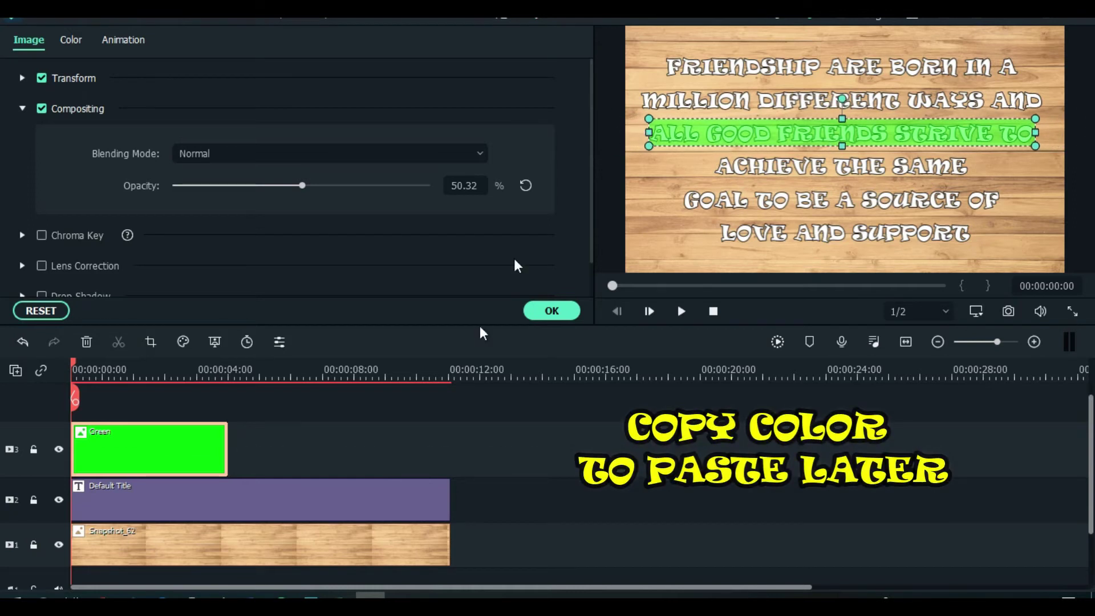
pyautogui.rightClick(147, 448)
pyautogui.click(203, 70)
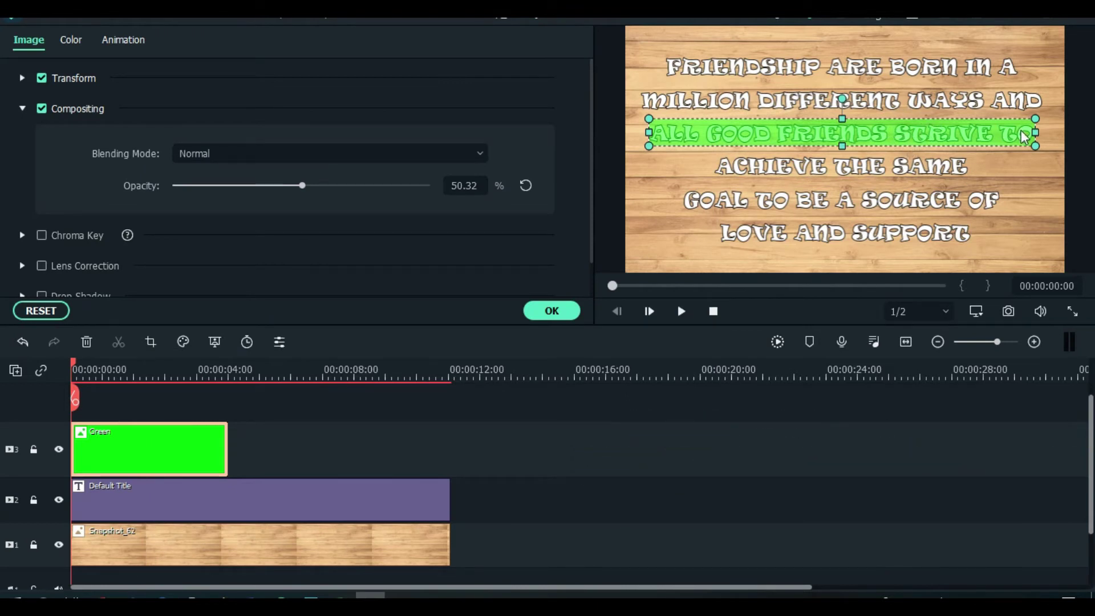
# Step: Keyframe the green band to grow from the line's first letter at the clip's start to the full line at 00:00:04:22
pyautogui.moveTo(1034, 132); pyautogui.dragTo(657, 134)
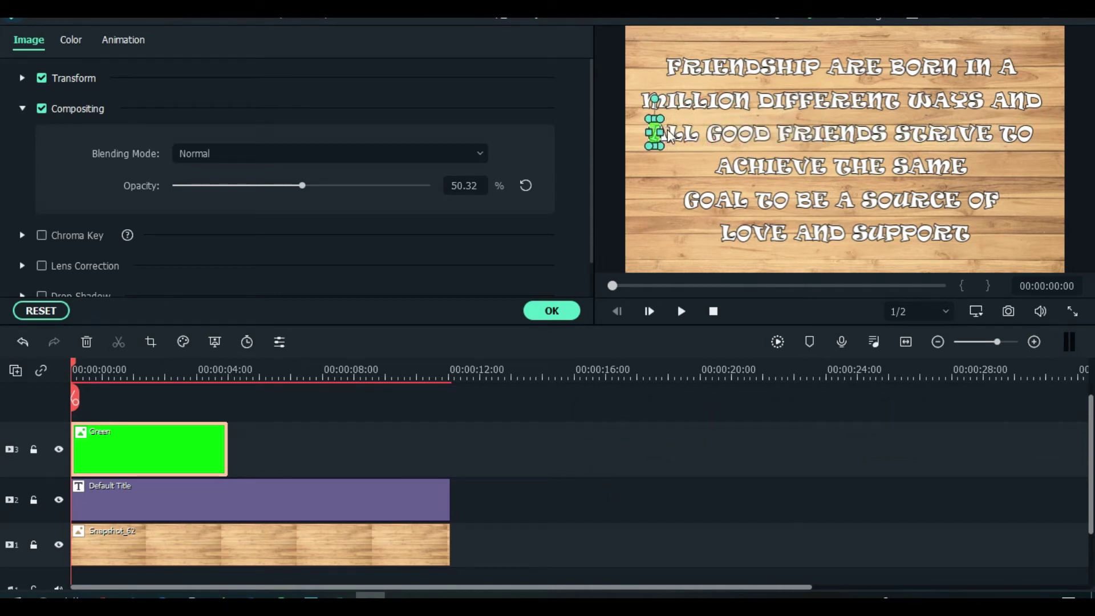
pyautogui.click(137, 42)
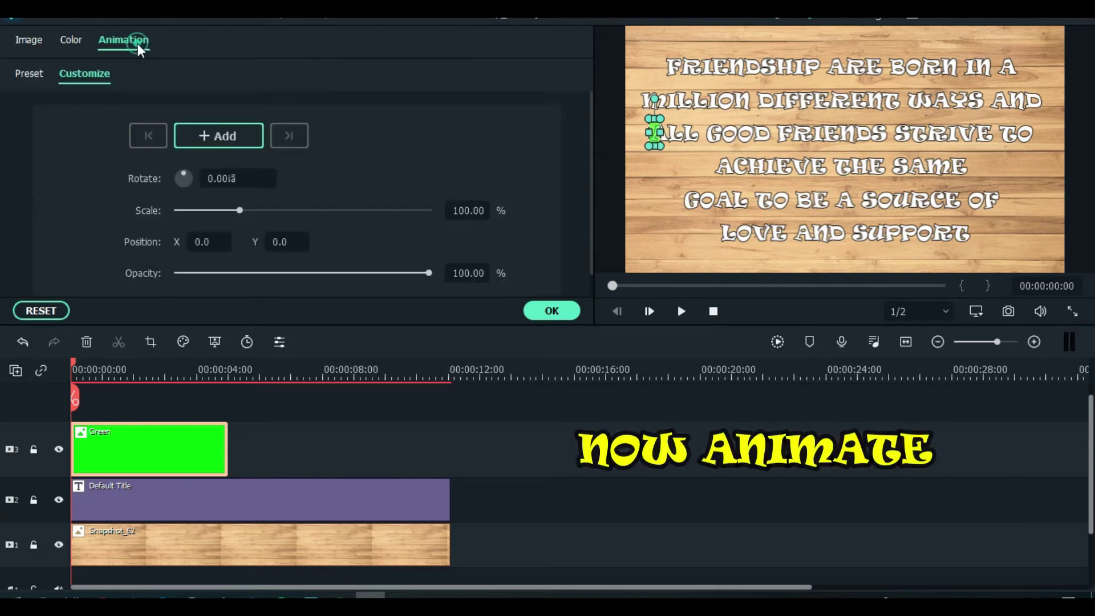
pyautogui.click(234, 138)
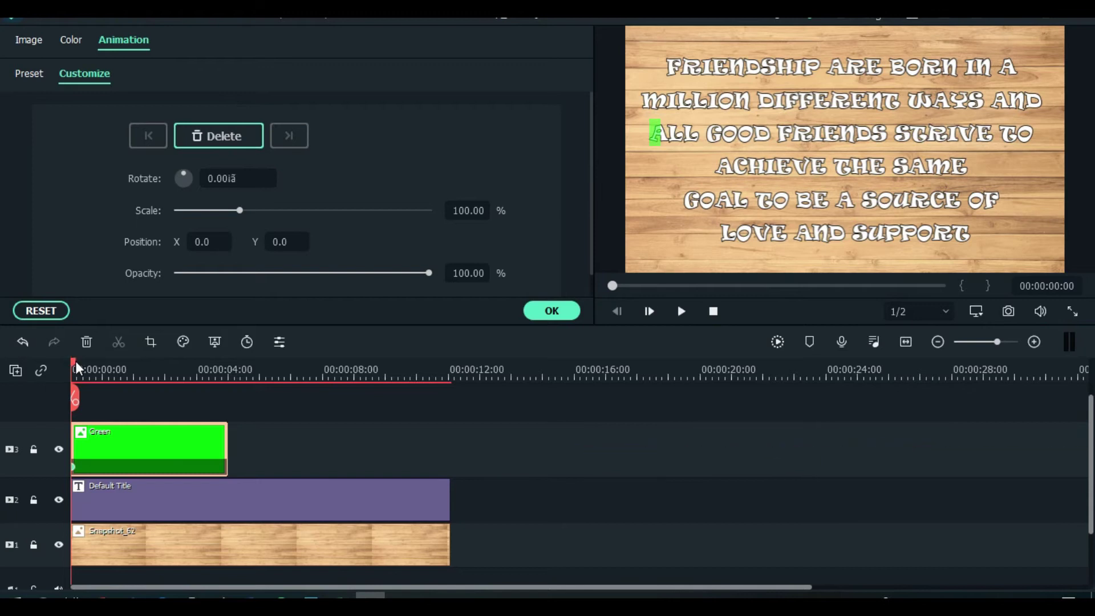
pyautogui.moveTo(73, 363); pyautogui.dragTo(225, 368)
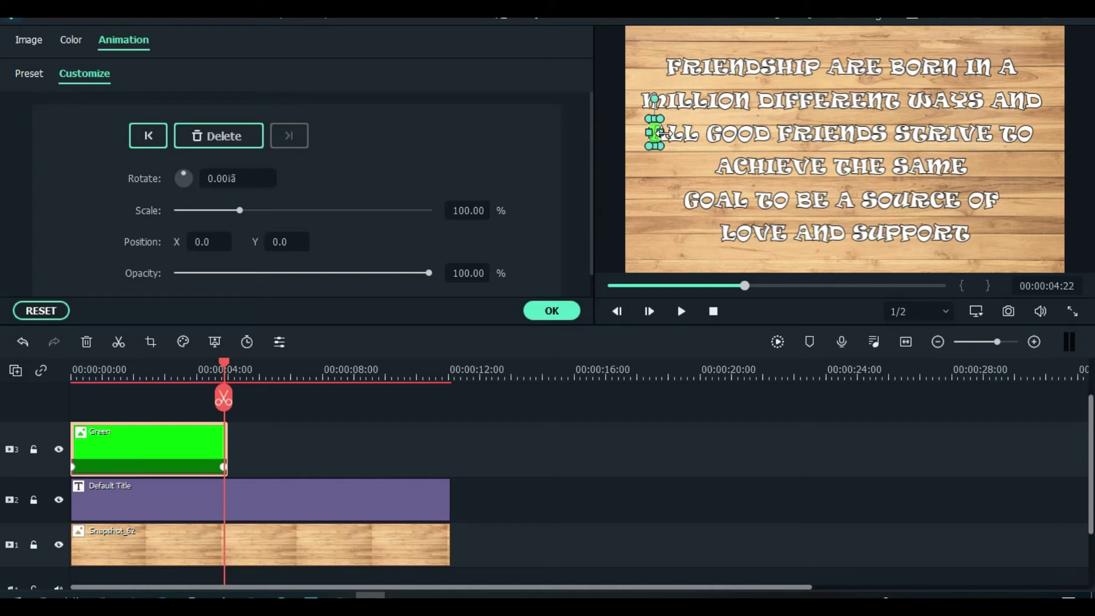
pyautogui.moveTo(679, 135); pyautogui.dragTo(1040, 132)
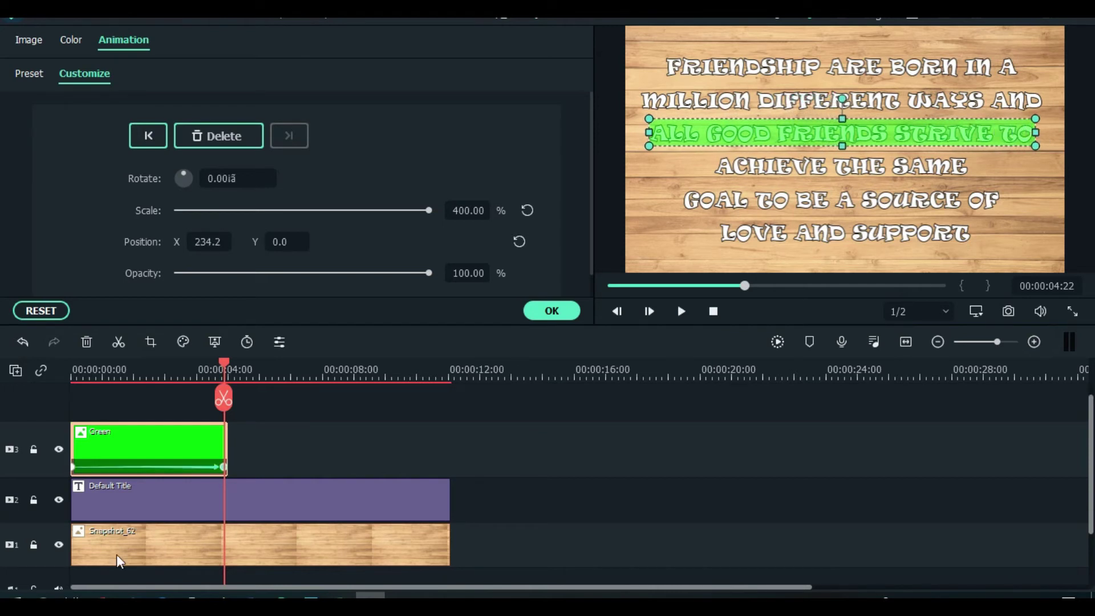
# Step: Play the first line's highlight animation from the start of the timeline
pyautogui.moveTo(228, 363); pyautogui.dragTo(69, 385)
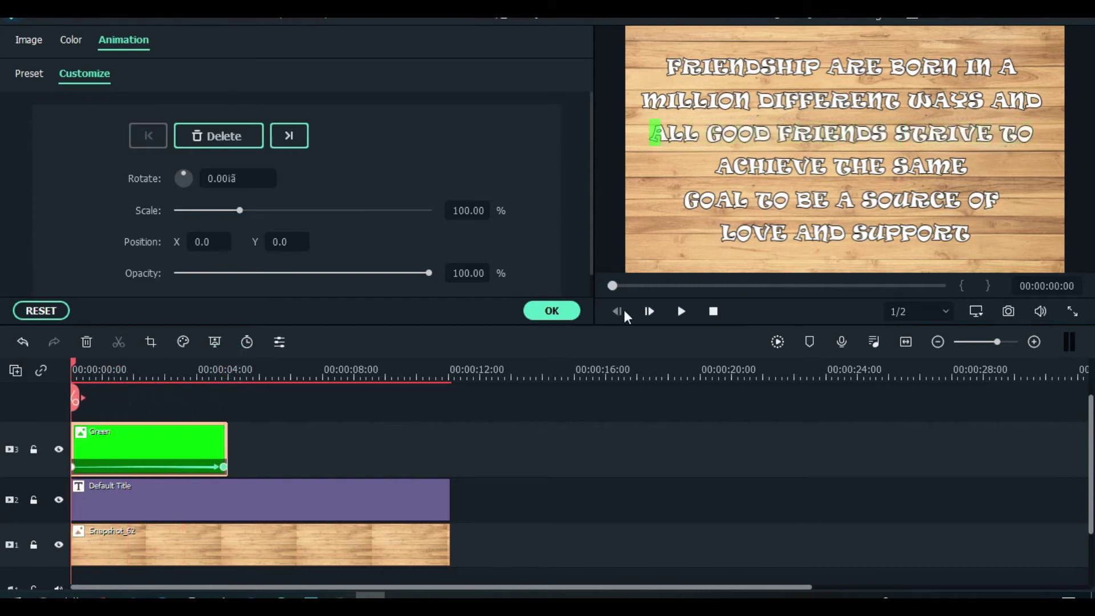
pyautogui.click(681, 312)
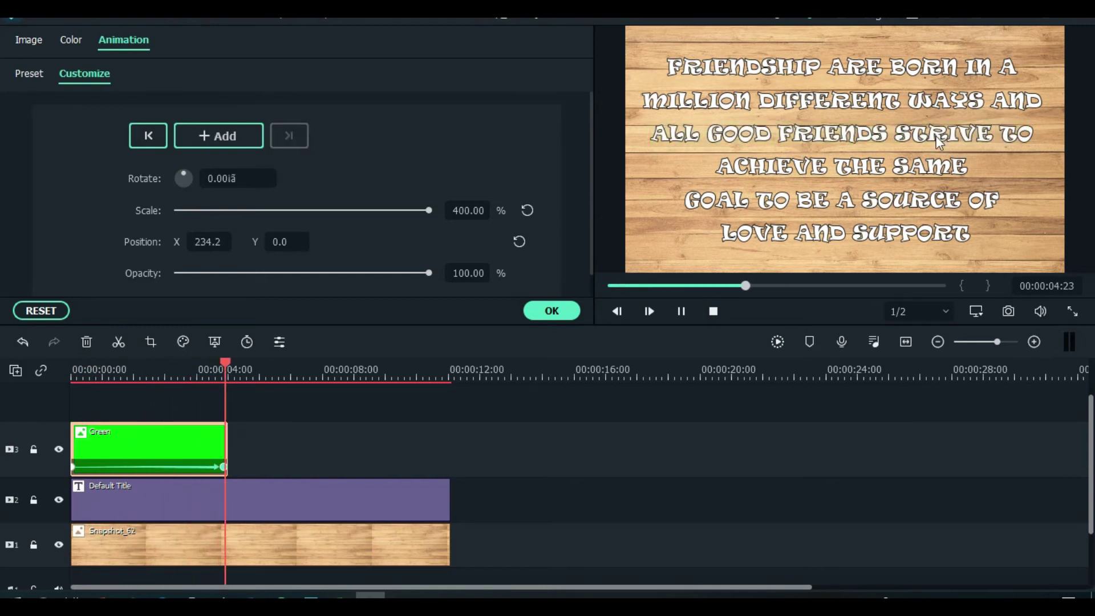
pyautogui.click(681, 312)
# Step: Paste the copied Green clip directly after the first one, at 00:00:05:00
pyautogui.moveTo(292, 361); pyautogui.dragTo(229, 371)
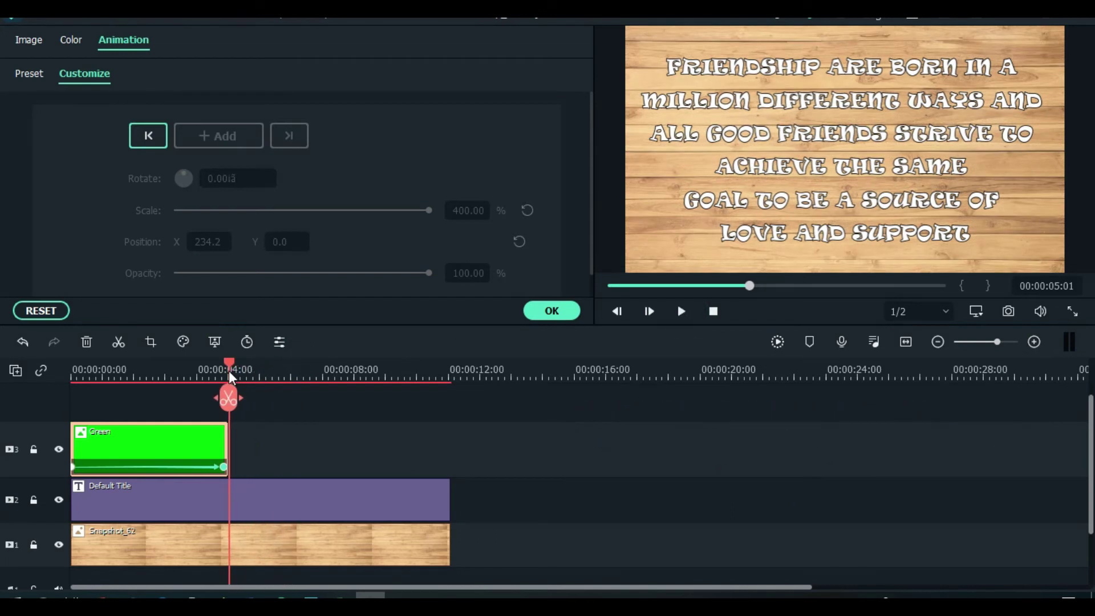
pyautogui.rightClick(249, 449)
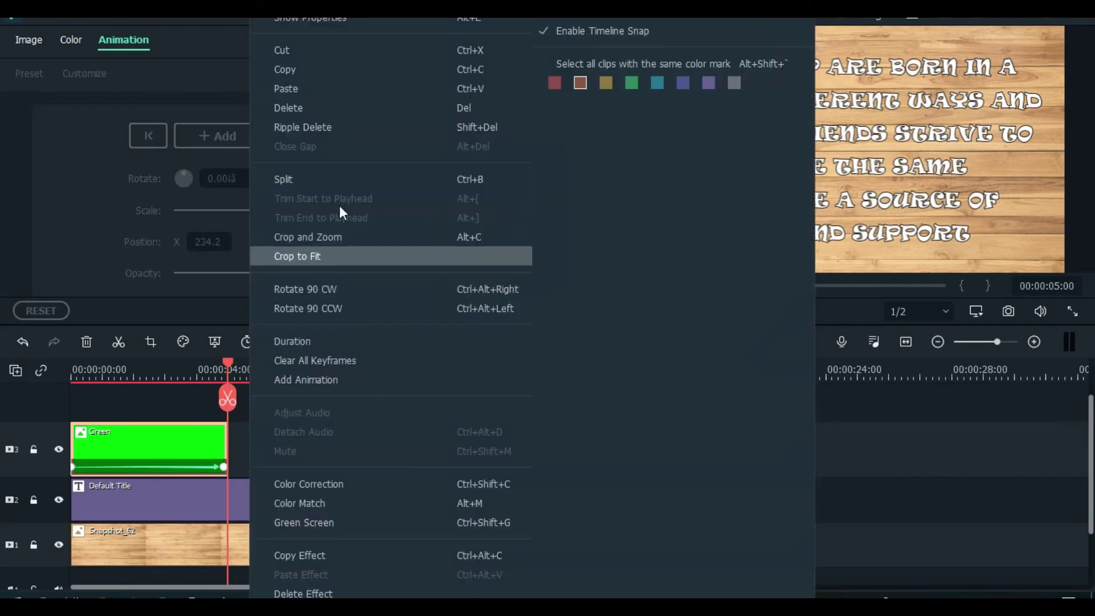
pyautogui.click(294, 95)
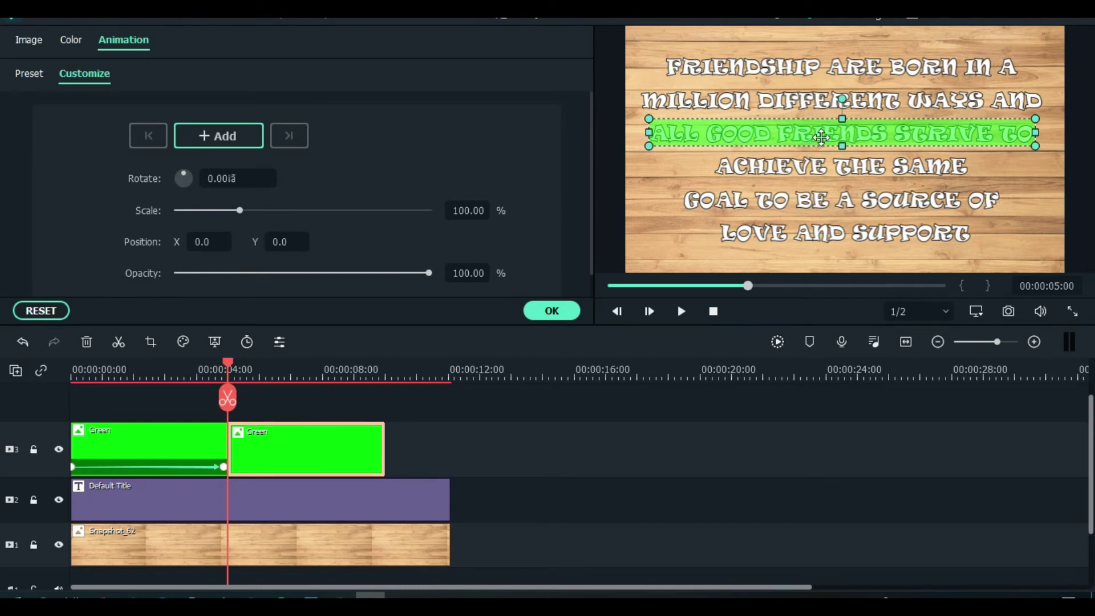
# Step: Move the pasted green band down one line and resize it to cover "ACHIEVE THE SAME"
pyautogui.moveTo(828, 133); pyautogui.dragTo(825, 167)
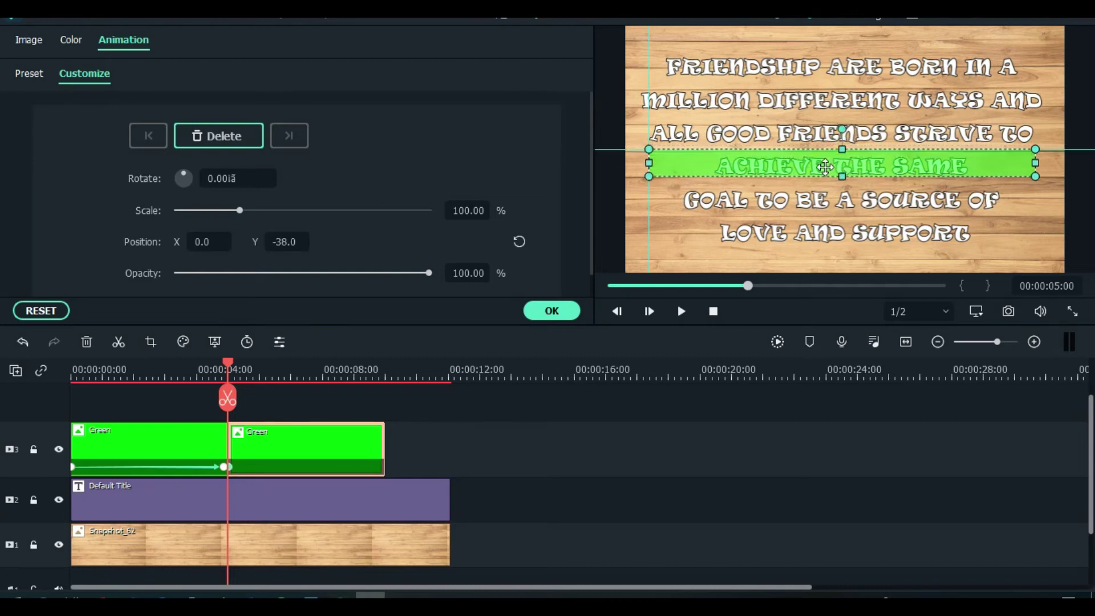
pyautogui.moveTo(1038, 163); pyautogui.dragTo(972, 166)
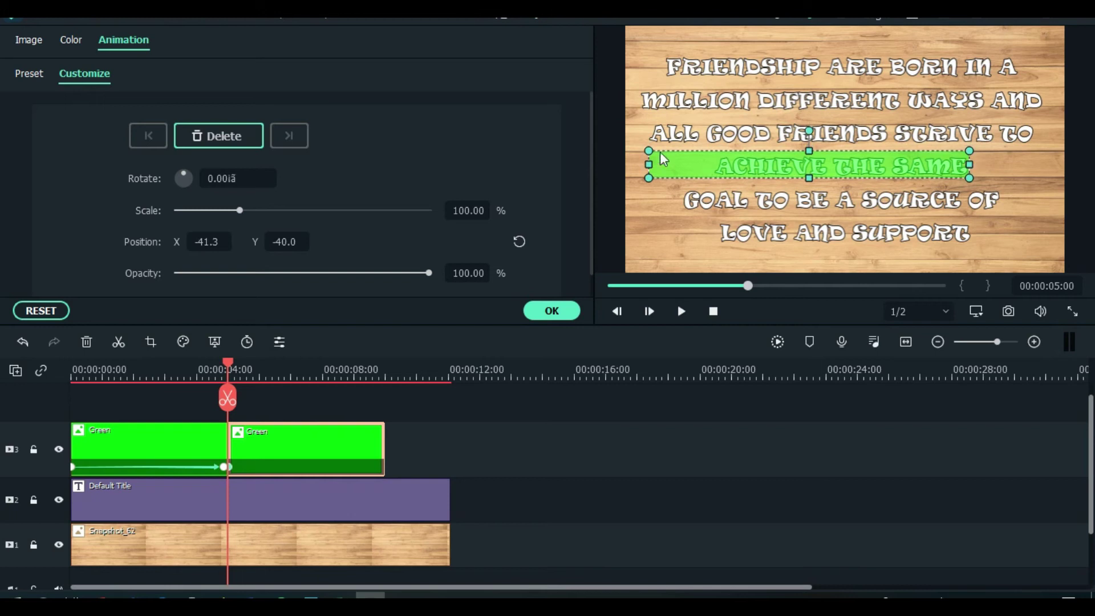
pyautogui.moveTo(653, 165); pyautogui.dragTo(719, 166)
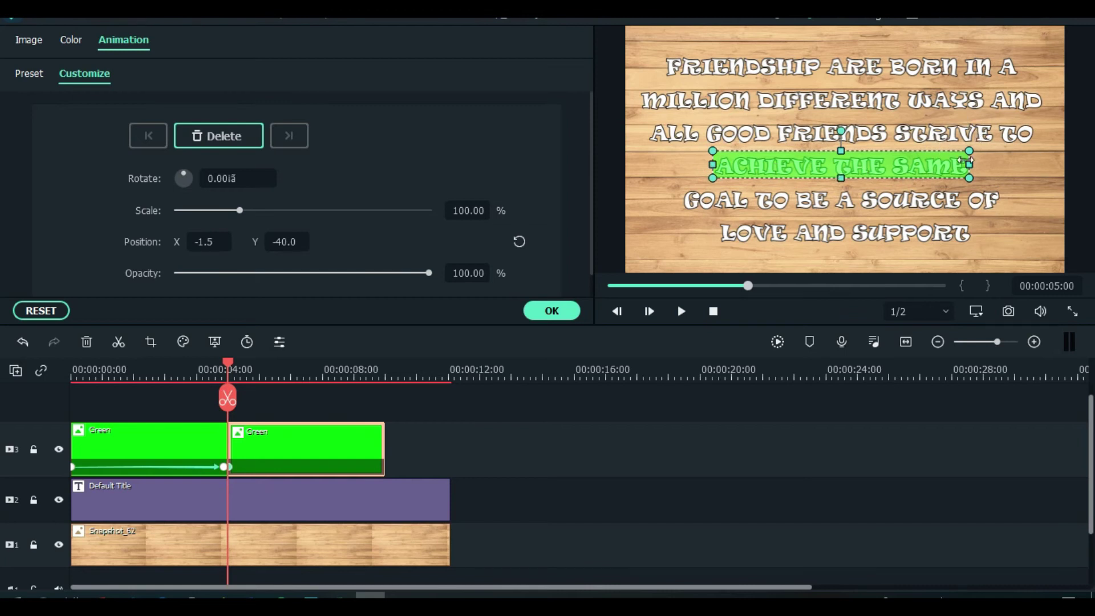
# Step: Narrow the second green band to the line's first letter and add a keyframe at 00:00:05:01
pyautogui.moveTo(972, 165); pyautogui.dragTo(732, 164)
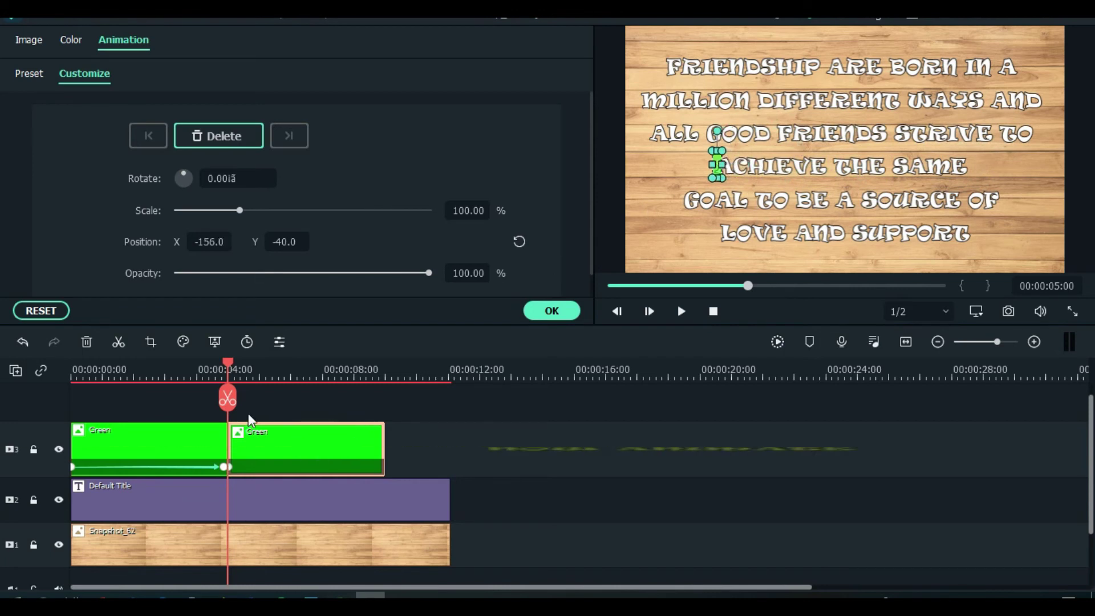
pyautogui.moveTo(229, 361); pyautogui.dragTo(232, 361)
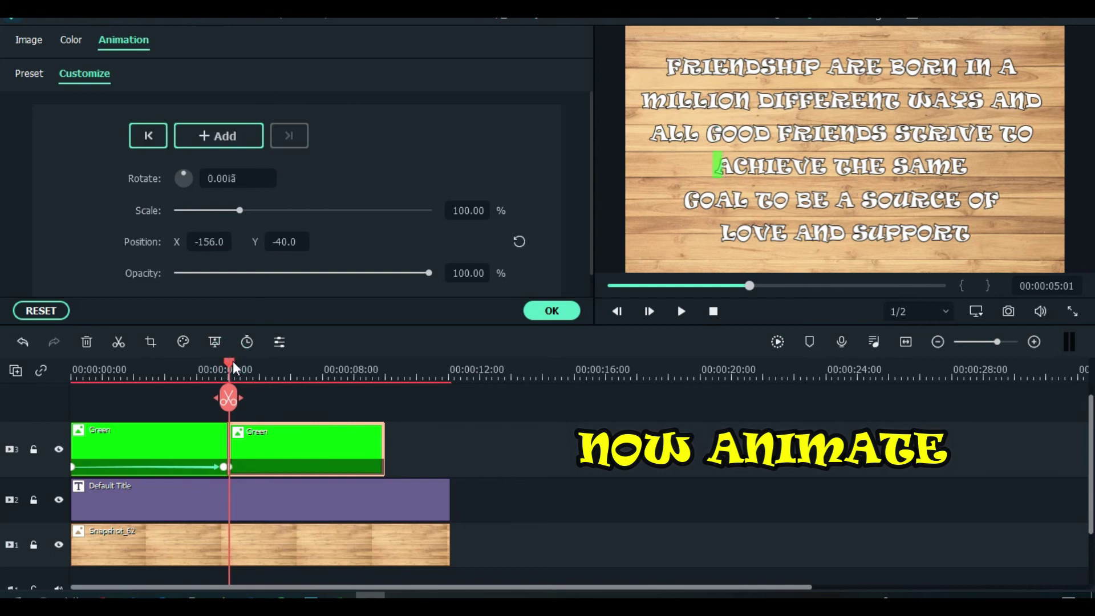
pyautogui.click(232, 135)
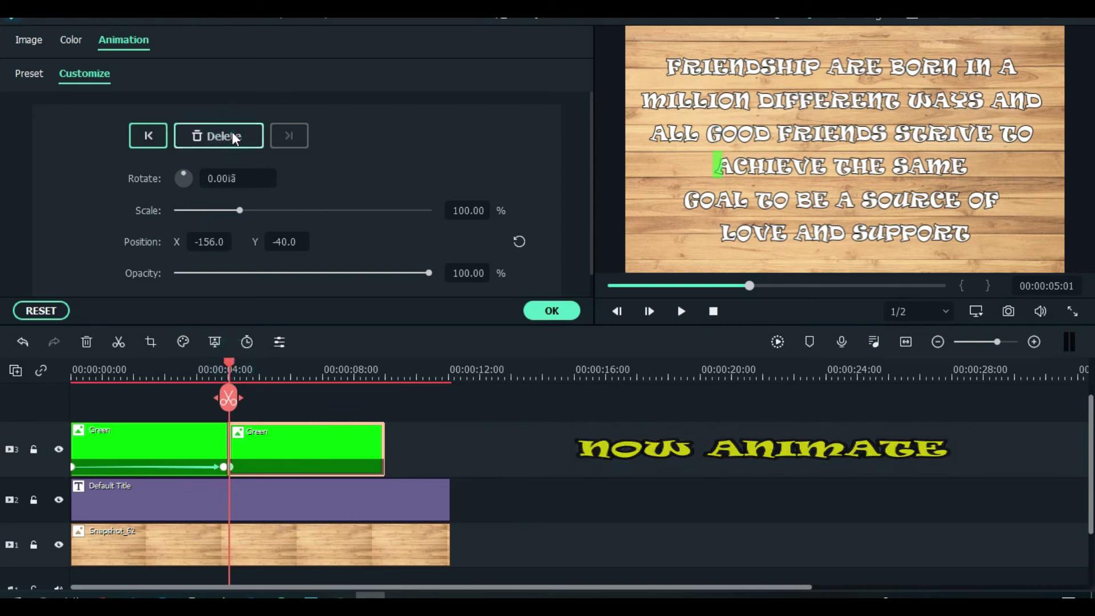
# Step: Add a keyframe at 00:00:09:23 near the second Green clip's end and widen its band over all of "ACHIEVE THE SAME"
pyautogui.moveTo(232, 365); pyautogui.dragTo(352, 379)
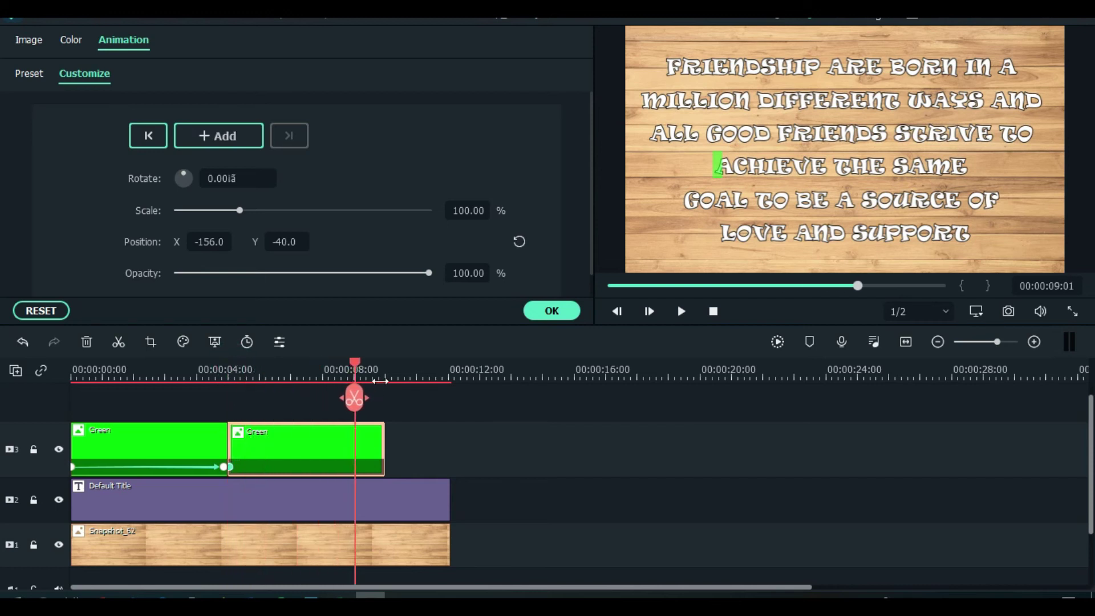
pyautogui.click(375, 370)
pyautogui.scroll(2, 374, 365)
pyautogui.click(374, 359)
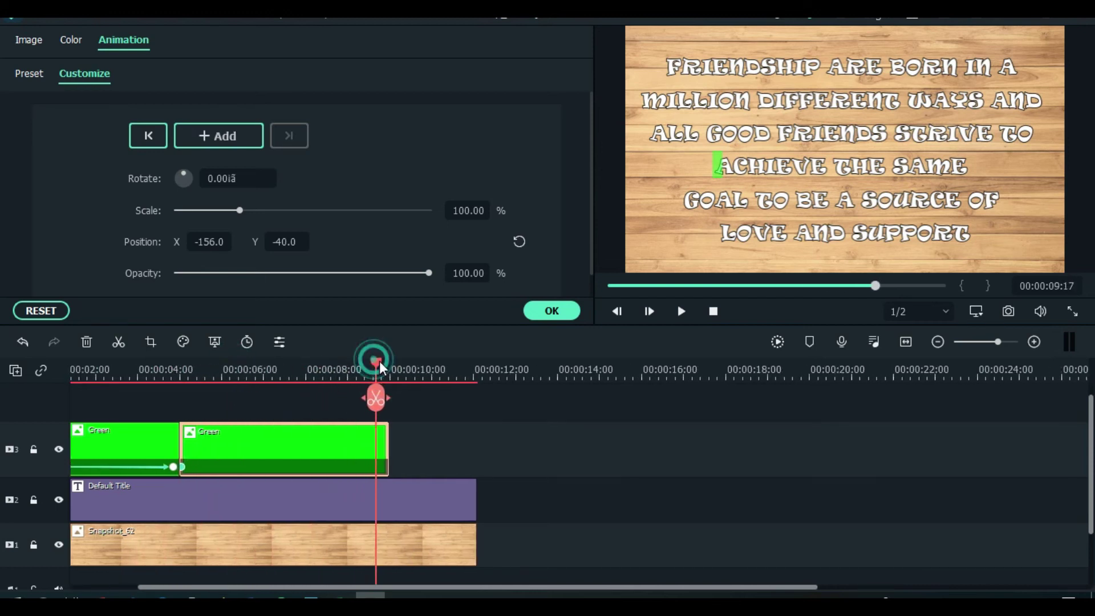
pyautogui.moveTo(379, 362); pyautogui.dragTo(387, 364)
pyautogui.click(222, 136)
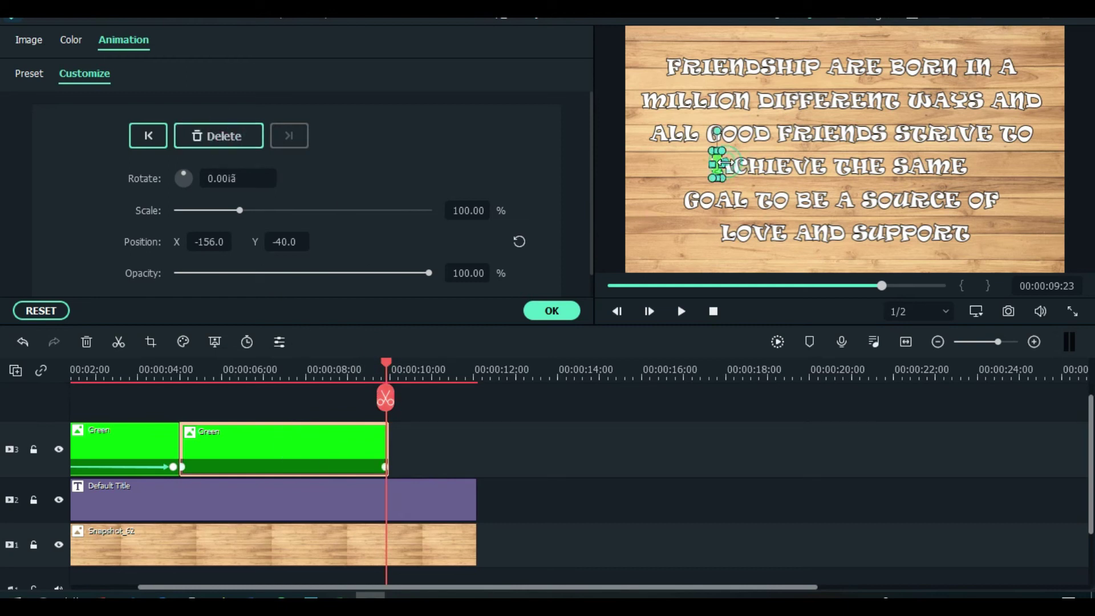
pyautogui.moveTo(756, 165); pyautogui.dragTo(980, 177)
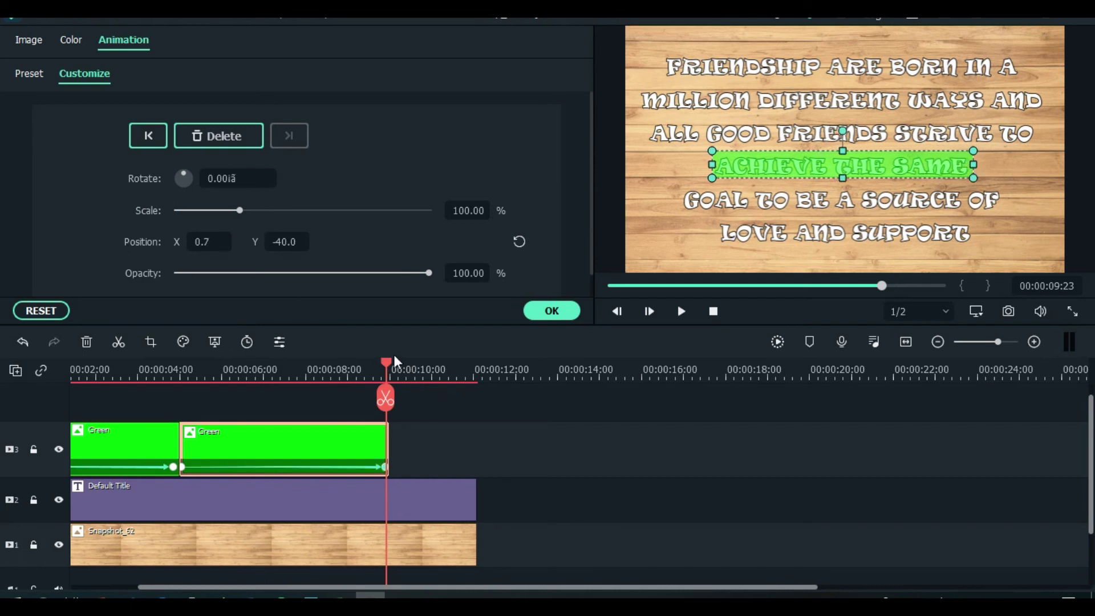
# Step: Trim the title and wood background clips to the end of the second Green clip and play the timeline from the start
pyautogui.moveTo(389, 365); pyautogui.dragTo(3, 451)
pyautogui.doubleClick(478, 496)
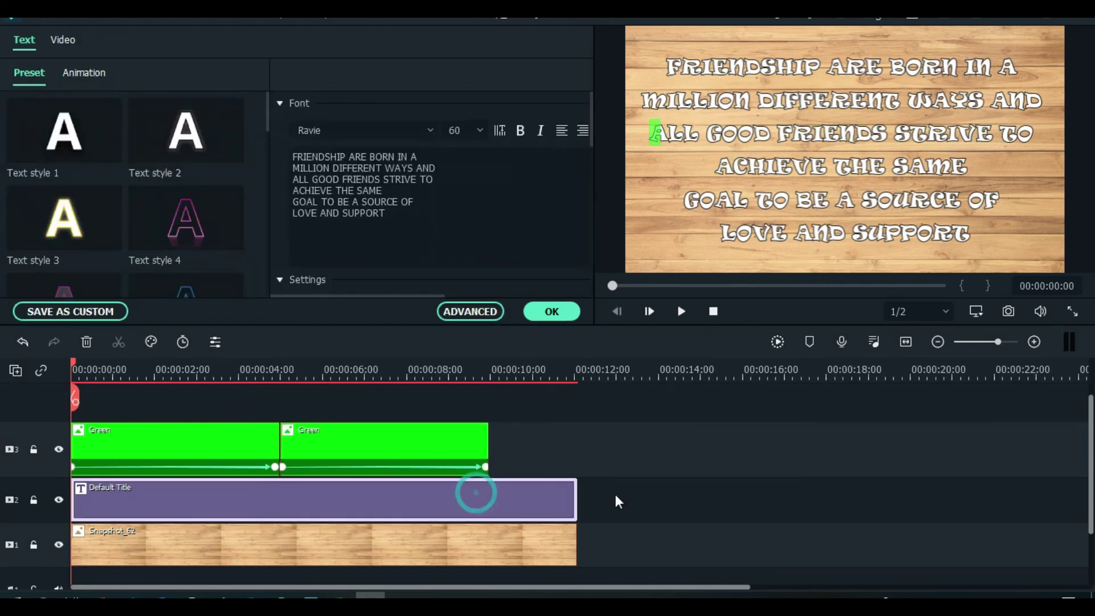
pyautogui.moveTo(575, 495); pyautogui.dragTo(489, 496)
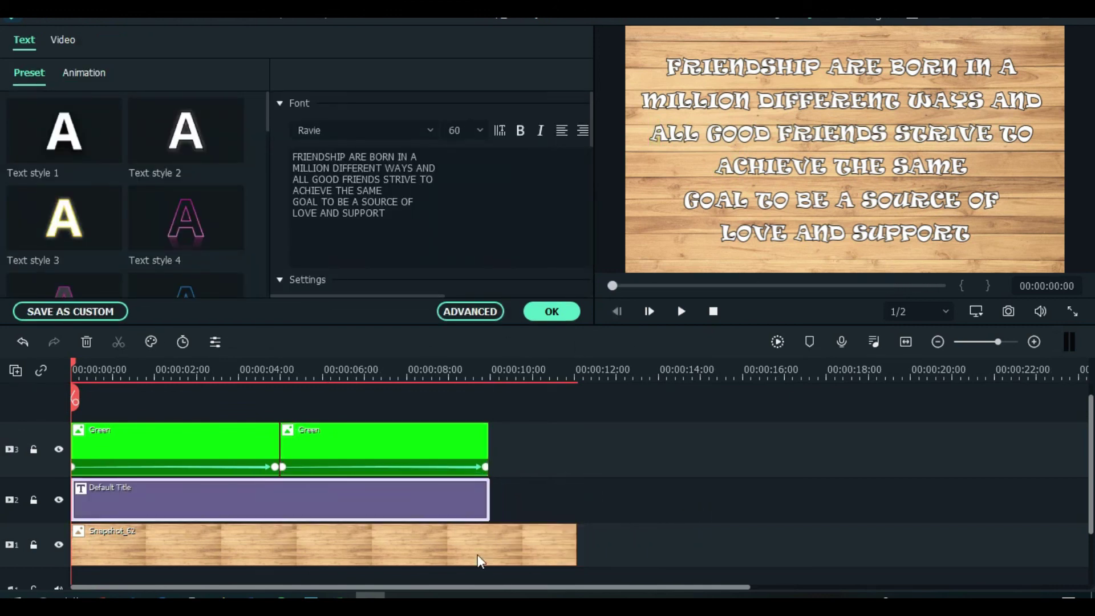
pyautogui.click(570, 545)
pyautogui.moveTo(577, 538); pyautogui.dragTo(490, 539)
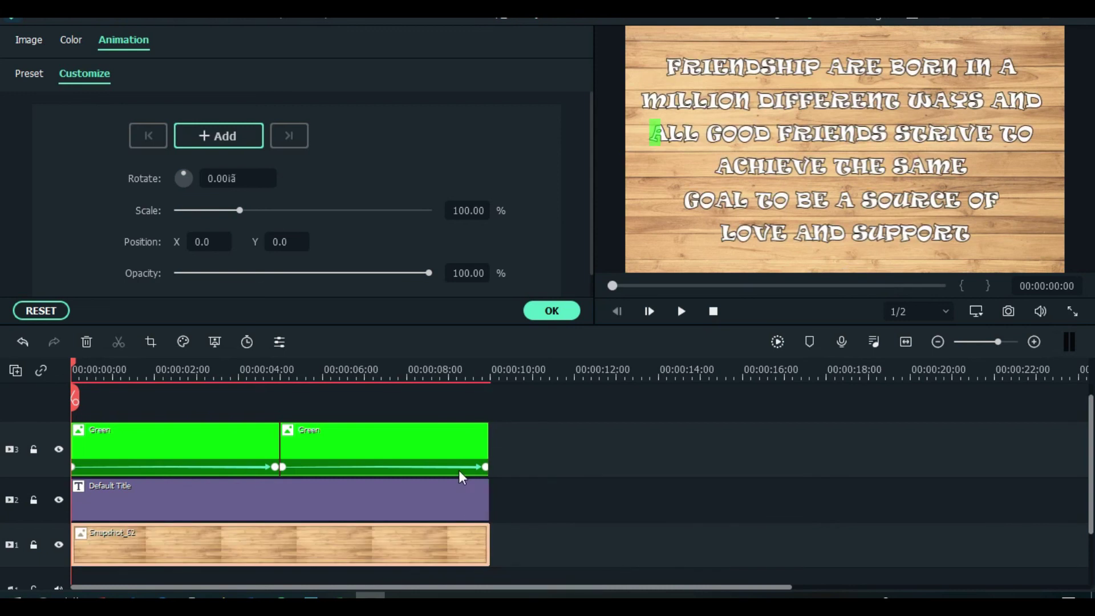
pyautogui.click(680, 312)
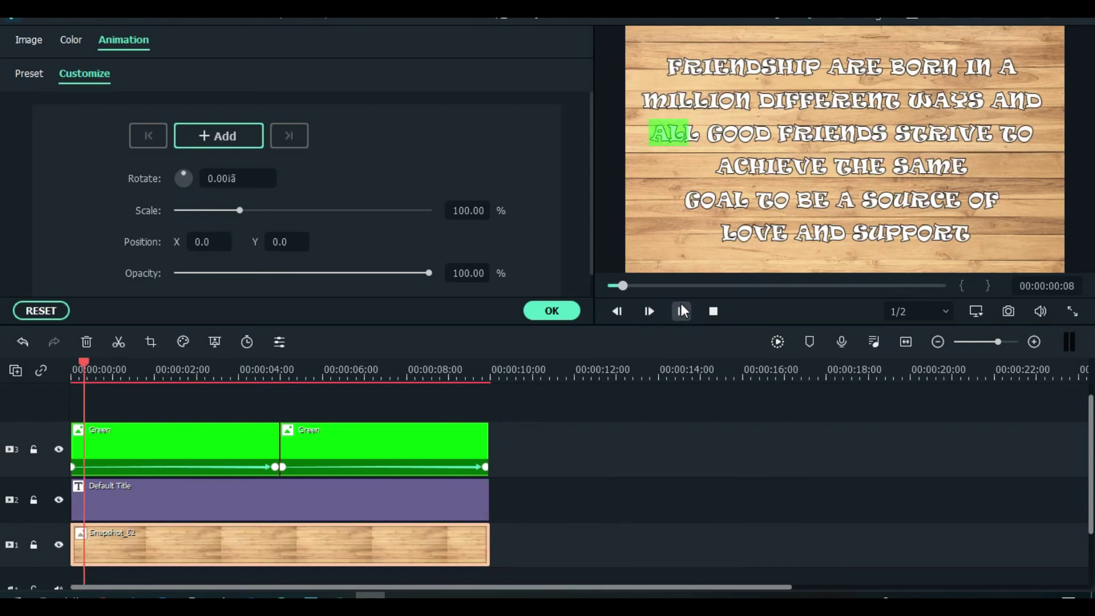